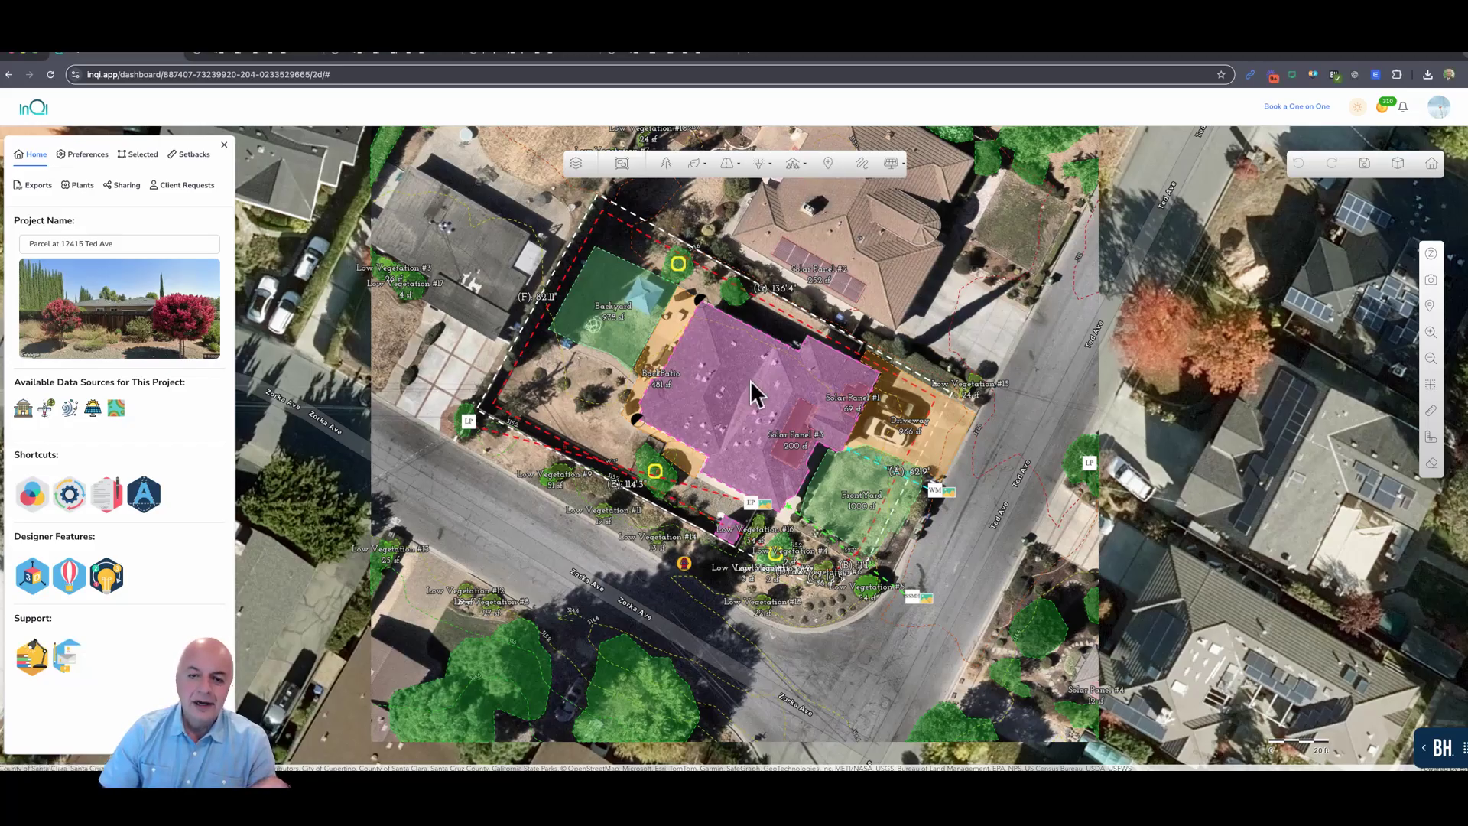
# - Place an annotation point object on the middle of the house roof and enter "Picture" as its description
pyautogui.click(828, 163)
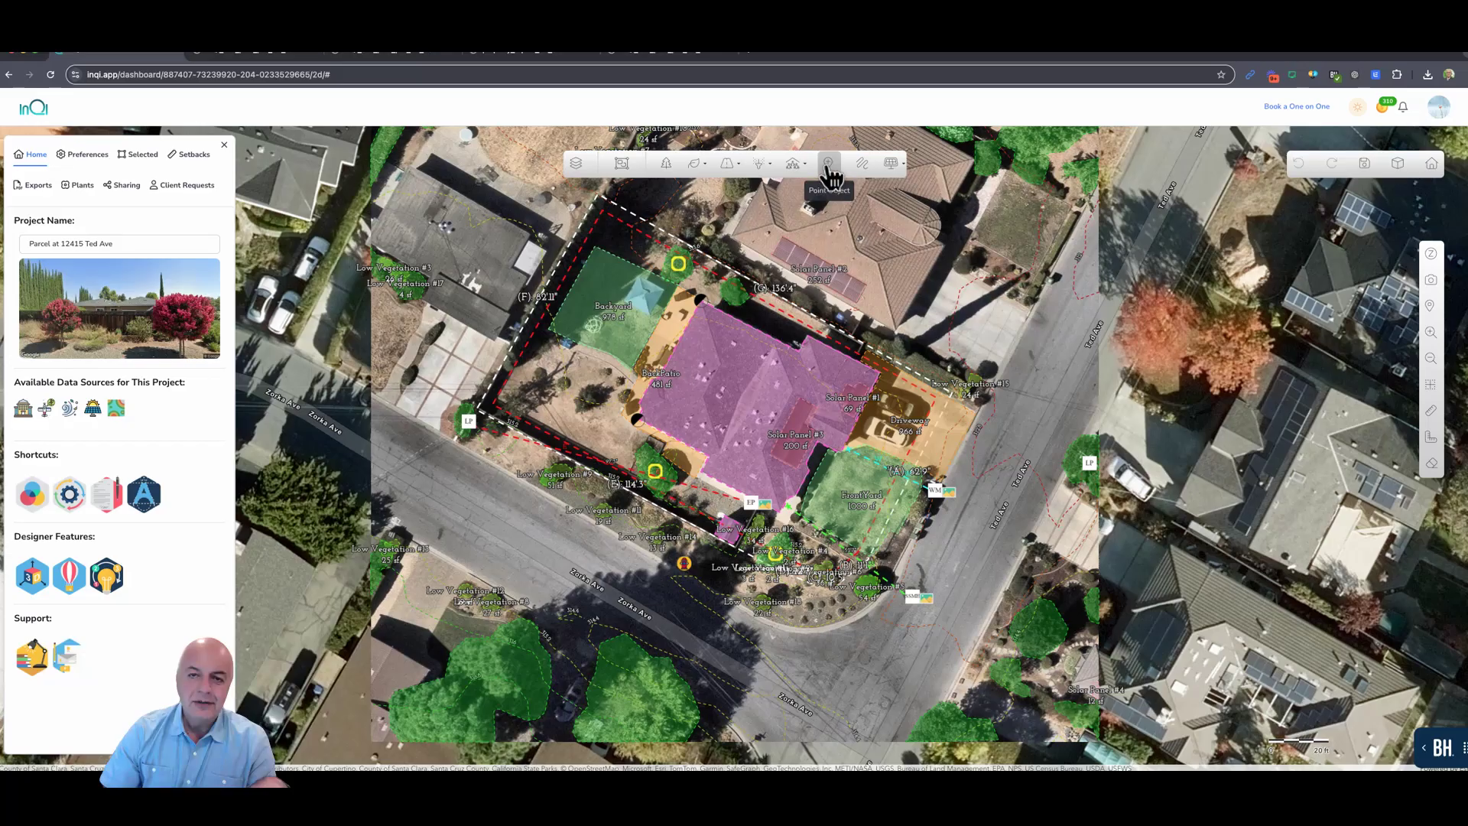
pyautogui.click(744, 382)
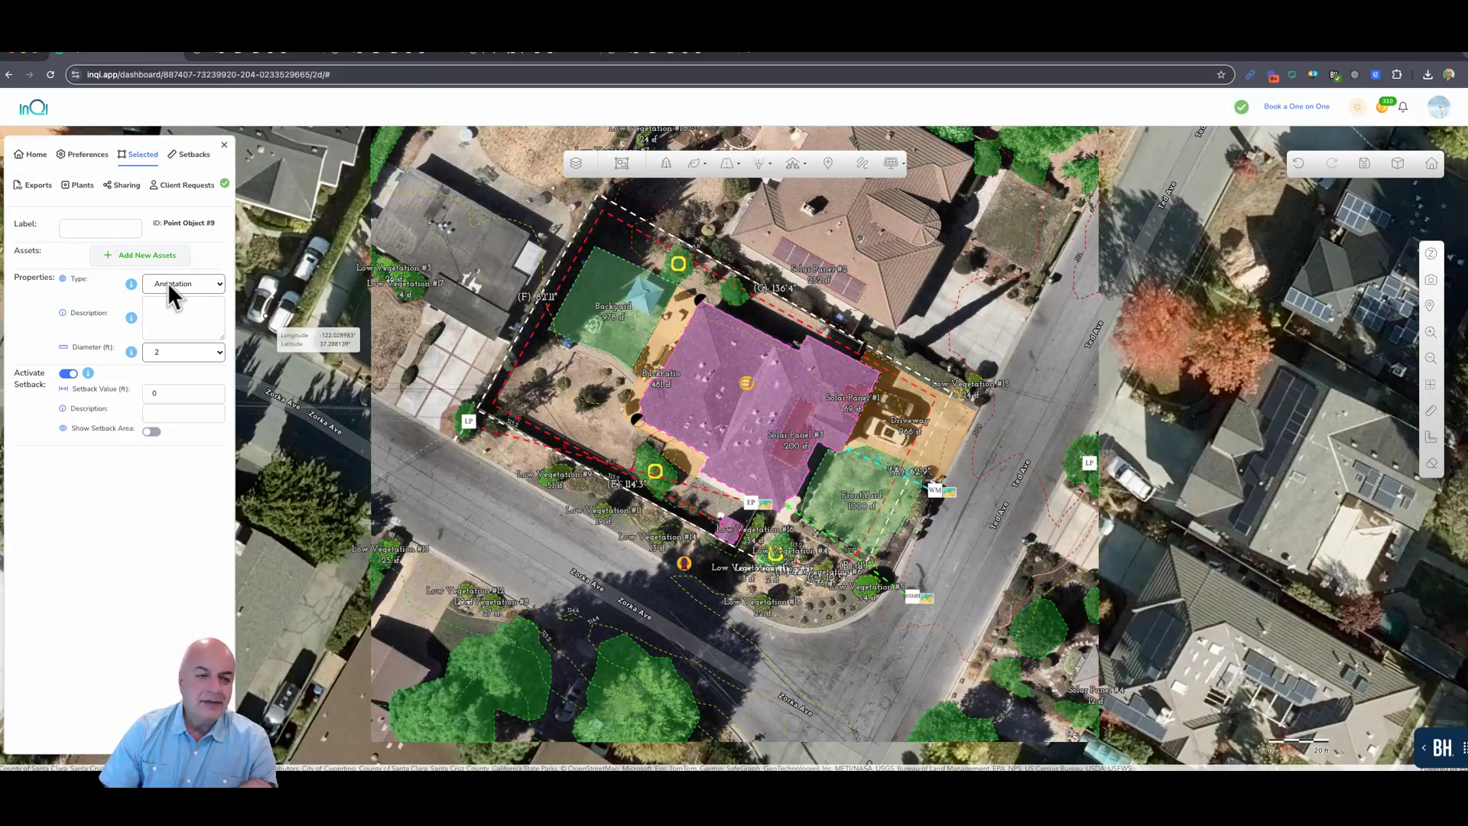
pyautogui.click(174, 308)
pyautogui.write('Are')
pyautogui.write('en')
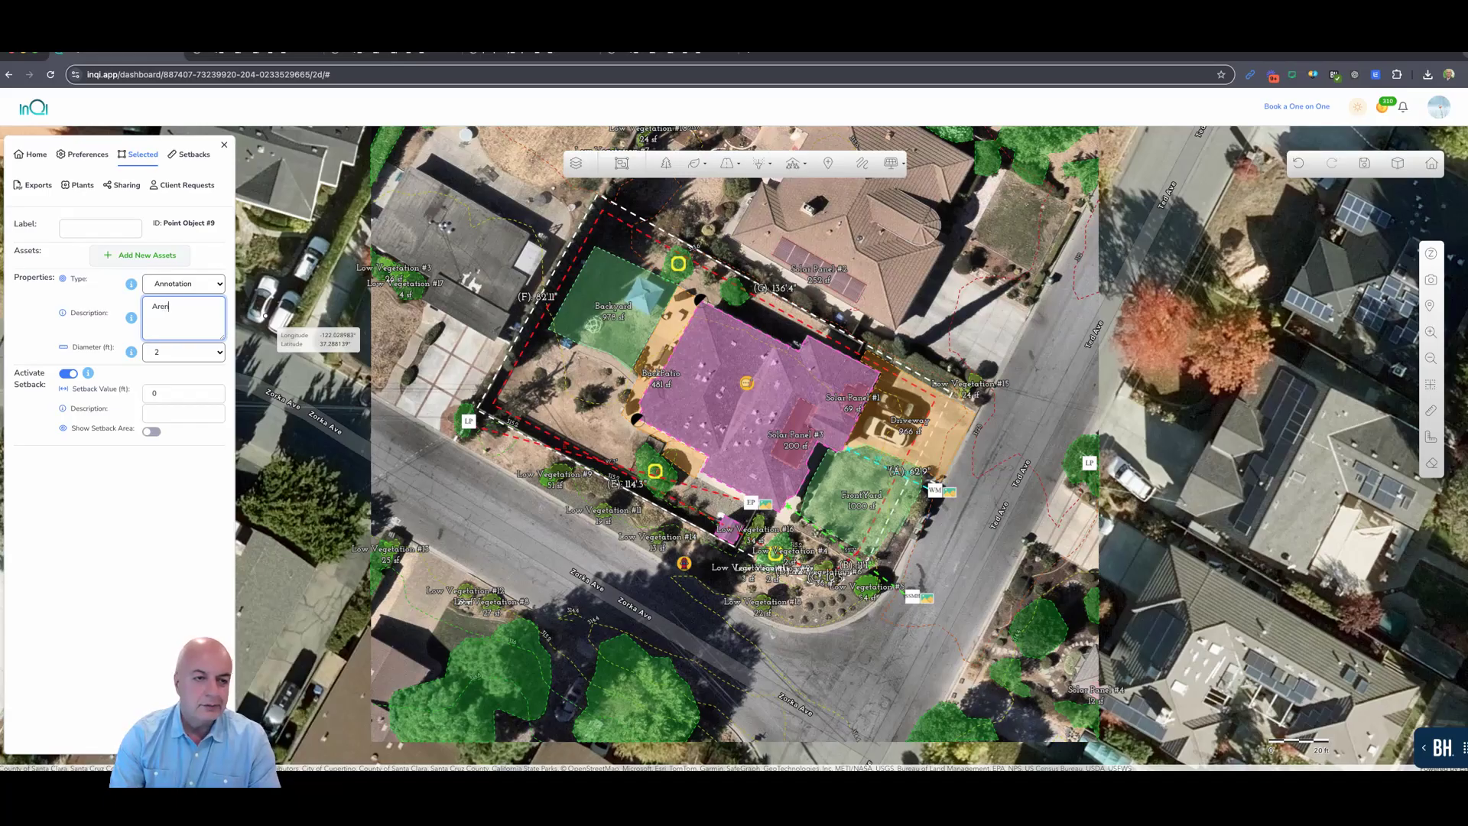
pyautogui.press('BackSpace')
pyautogui.press('BackSpace')
pyautogui.write('Picture')
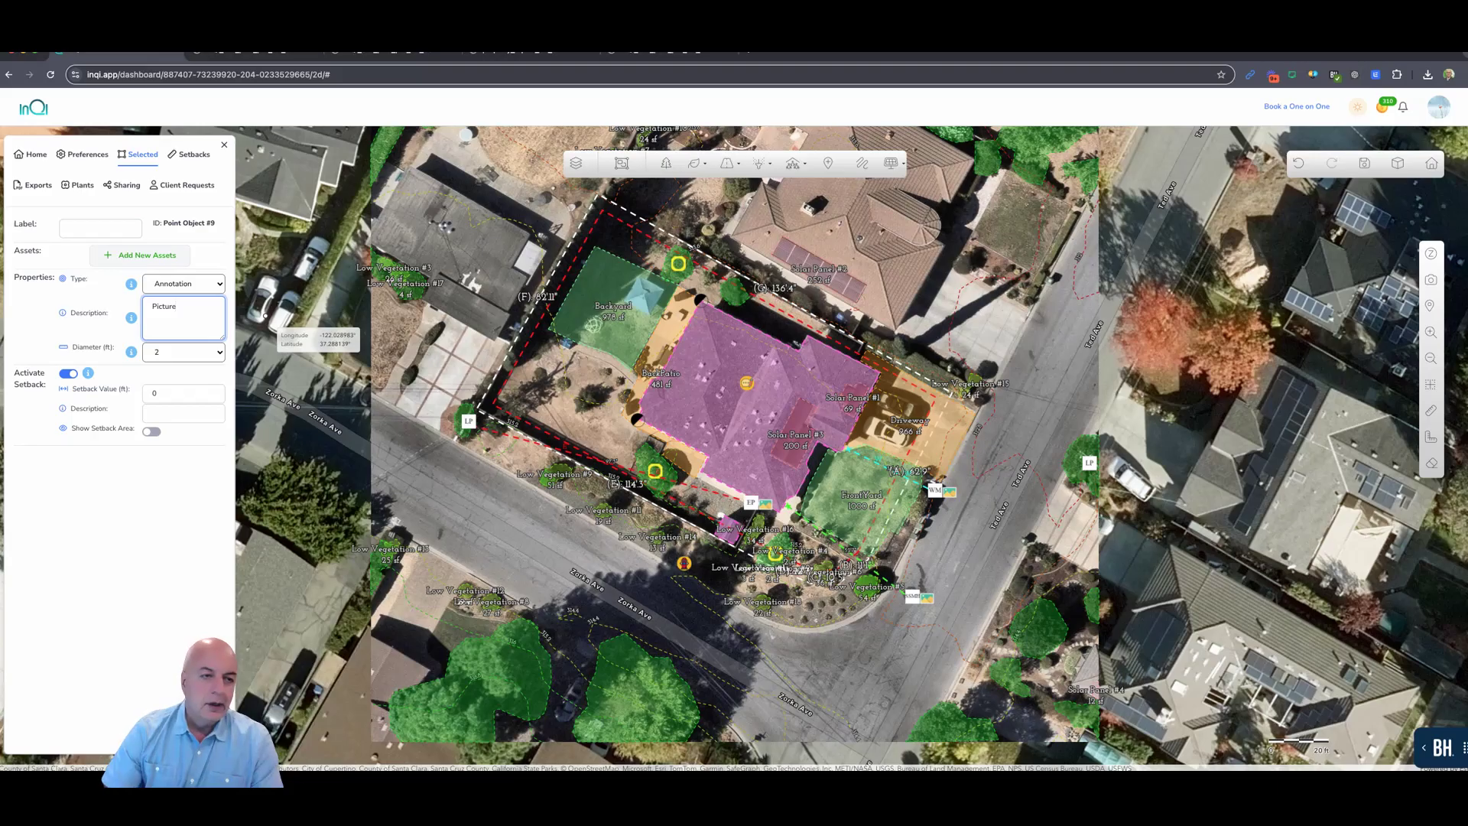
# - Attach the image AerialPic.jpg as a new asset to the roof annotation point
pyautogui.click(147, 256)
pyautogui.click(639, 321)
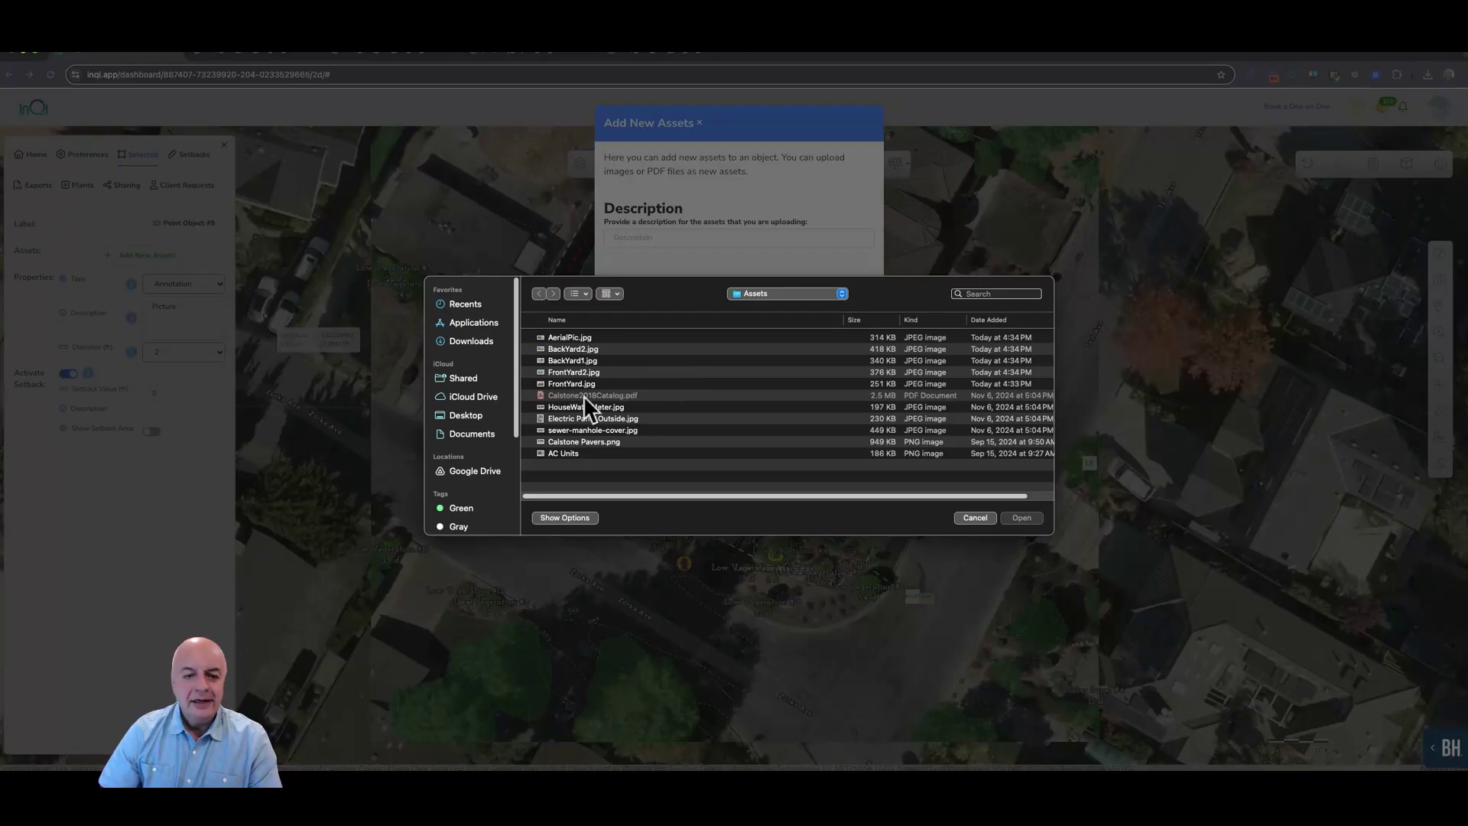
pyautogui.click(563, 338)
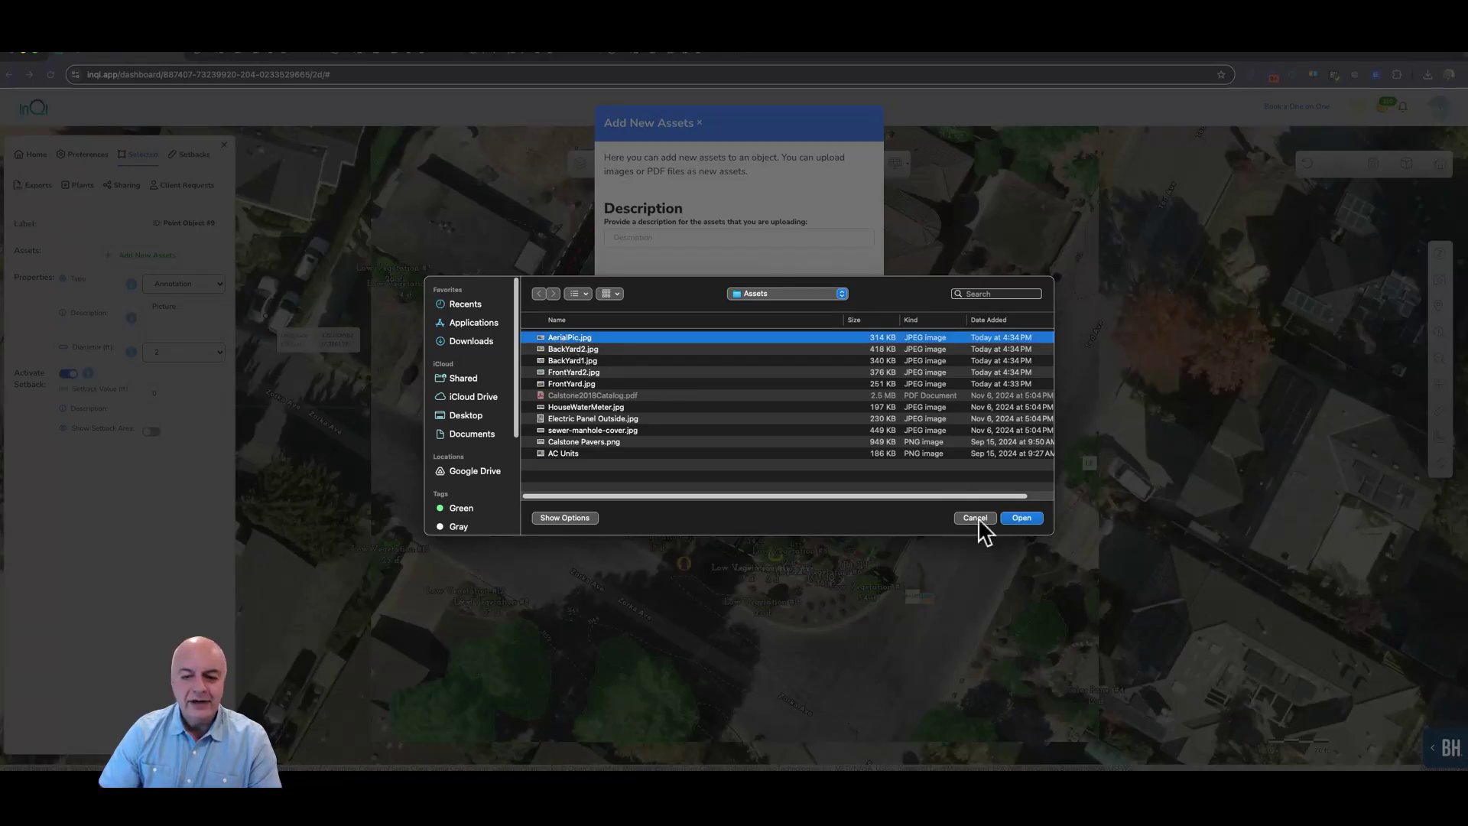
pyautogui.click(1018, 520)
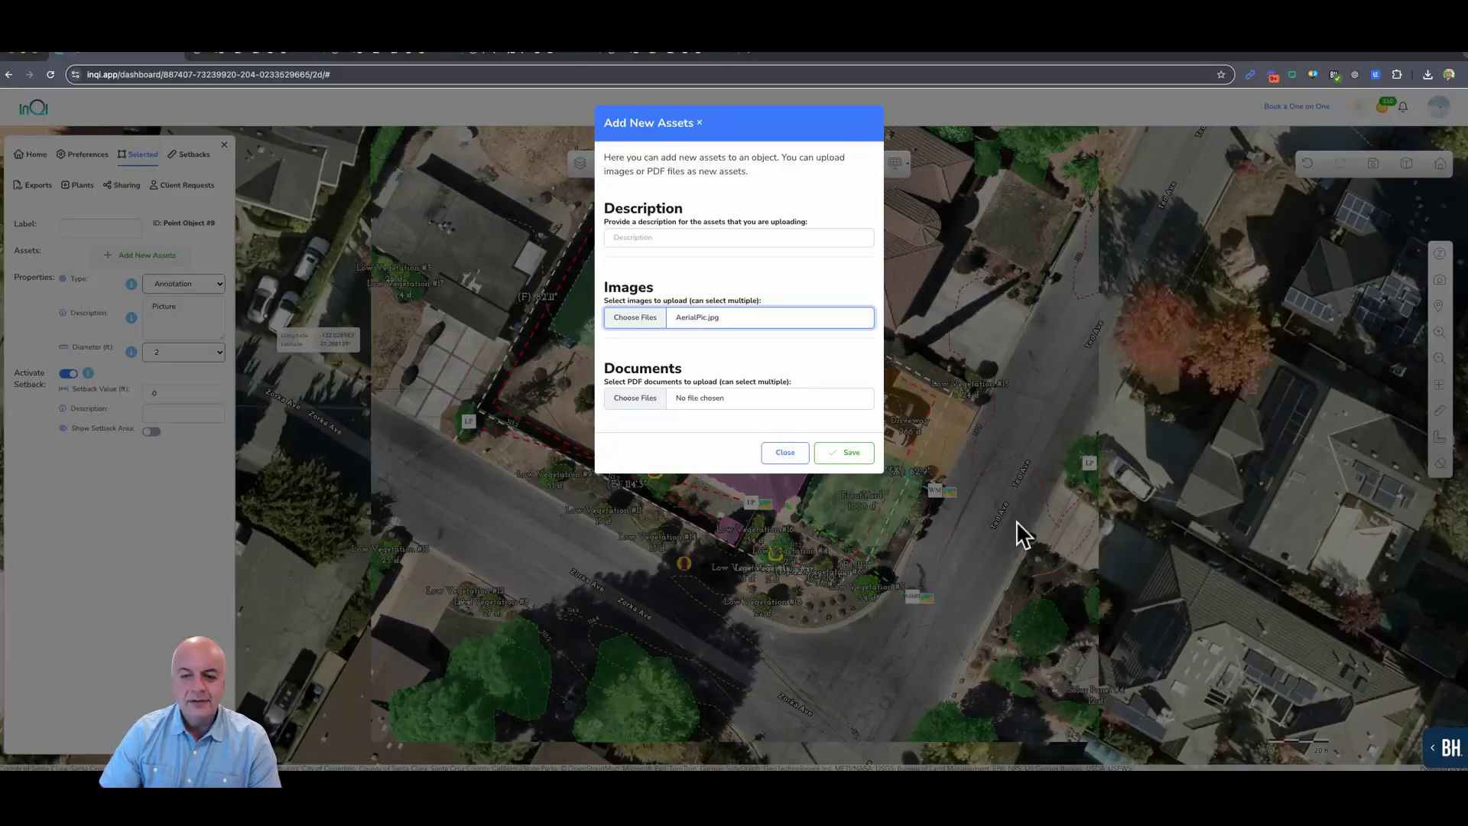
pyautogui.click(844, 456)
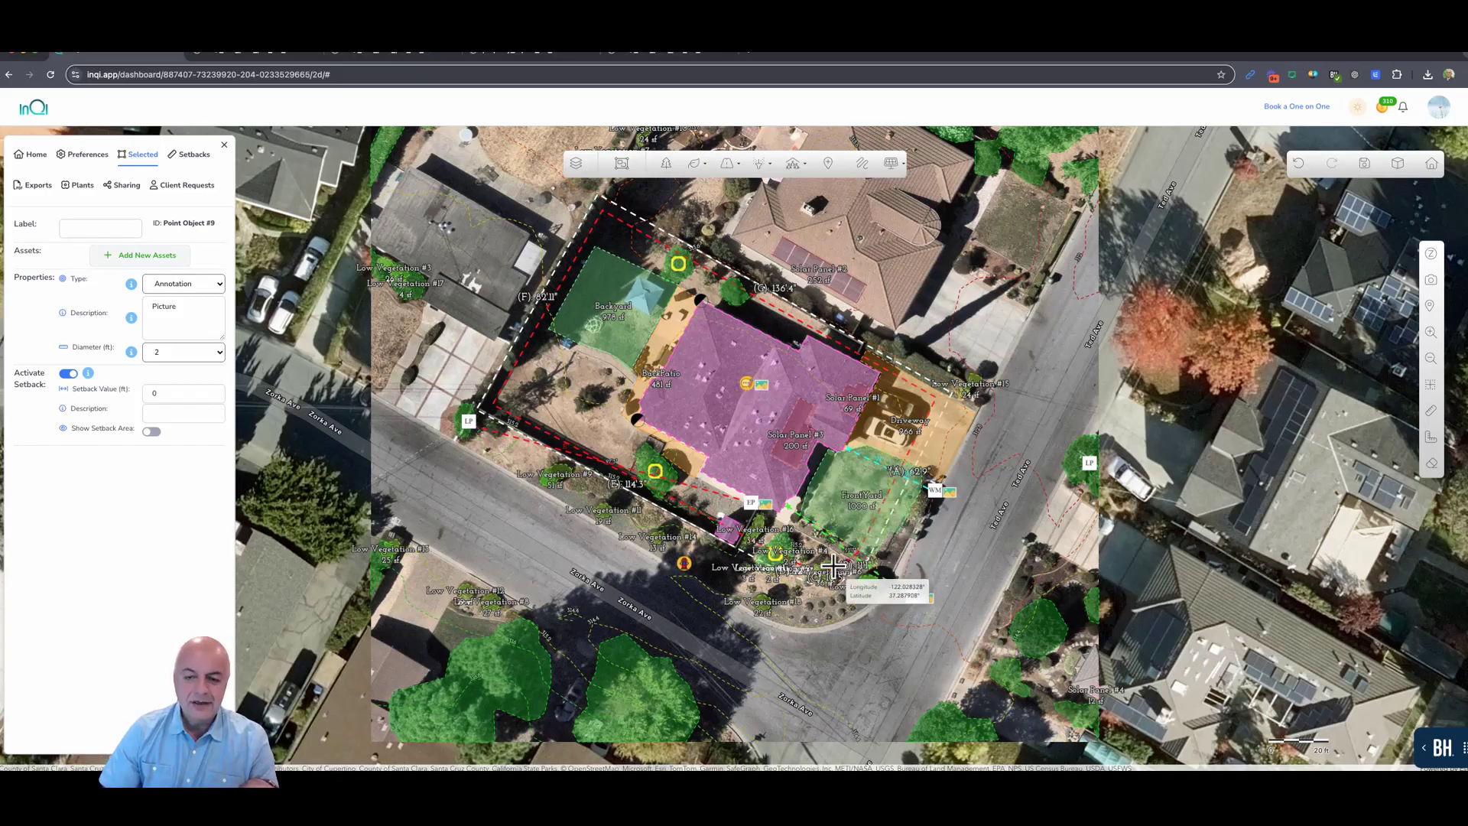
# - Place an annotation point at the street-side edge of the front yard and attach the image FrontYard2.jpg to it
pyautogui.click(848, 593)
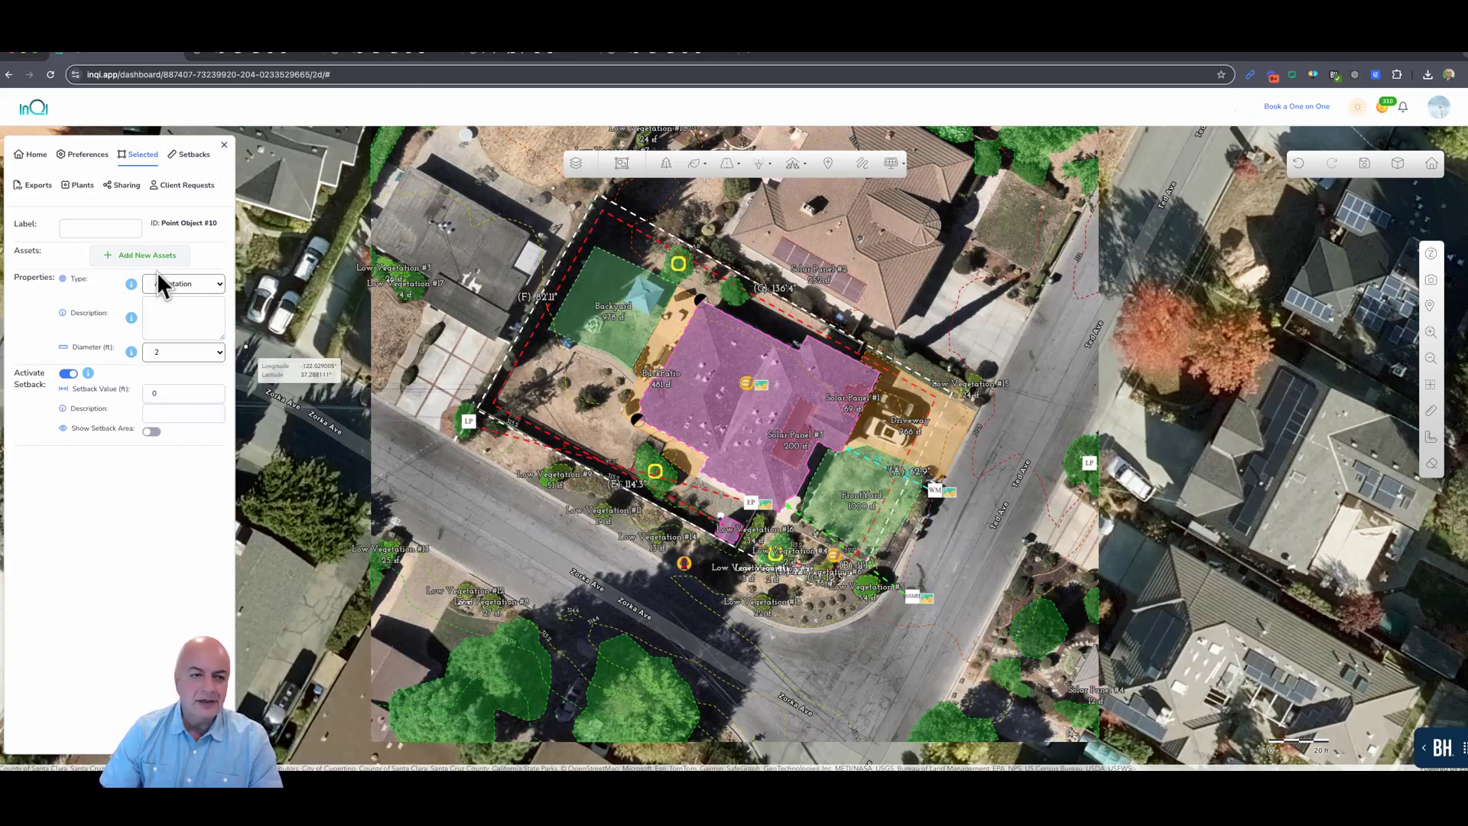
pyautogui.click(150, 257)
pyautogui.click(637, 321)
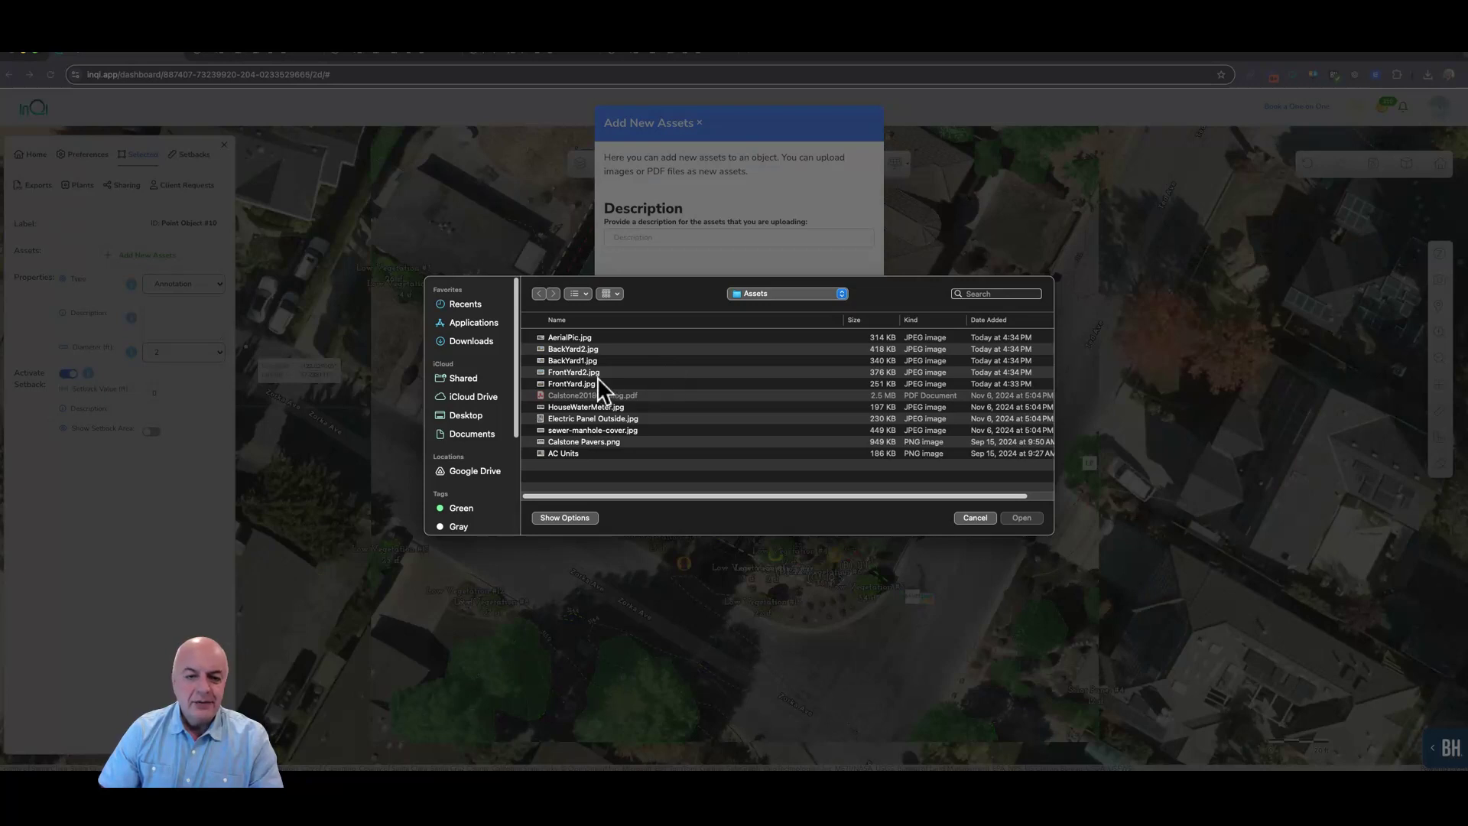
pyautogui.click(589, 372)
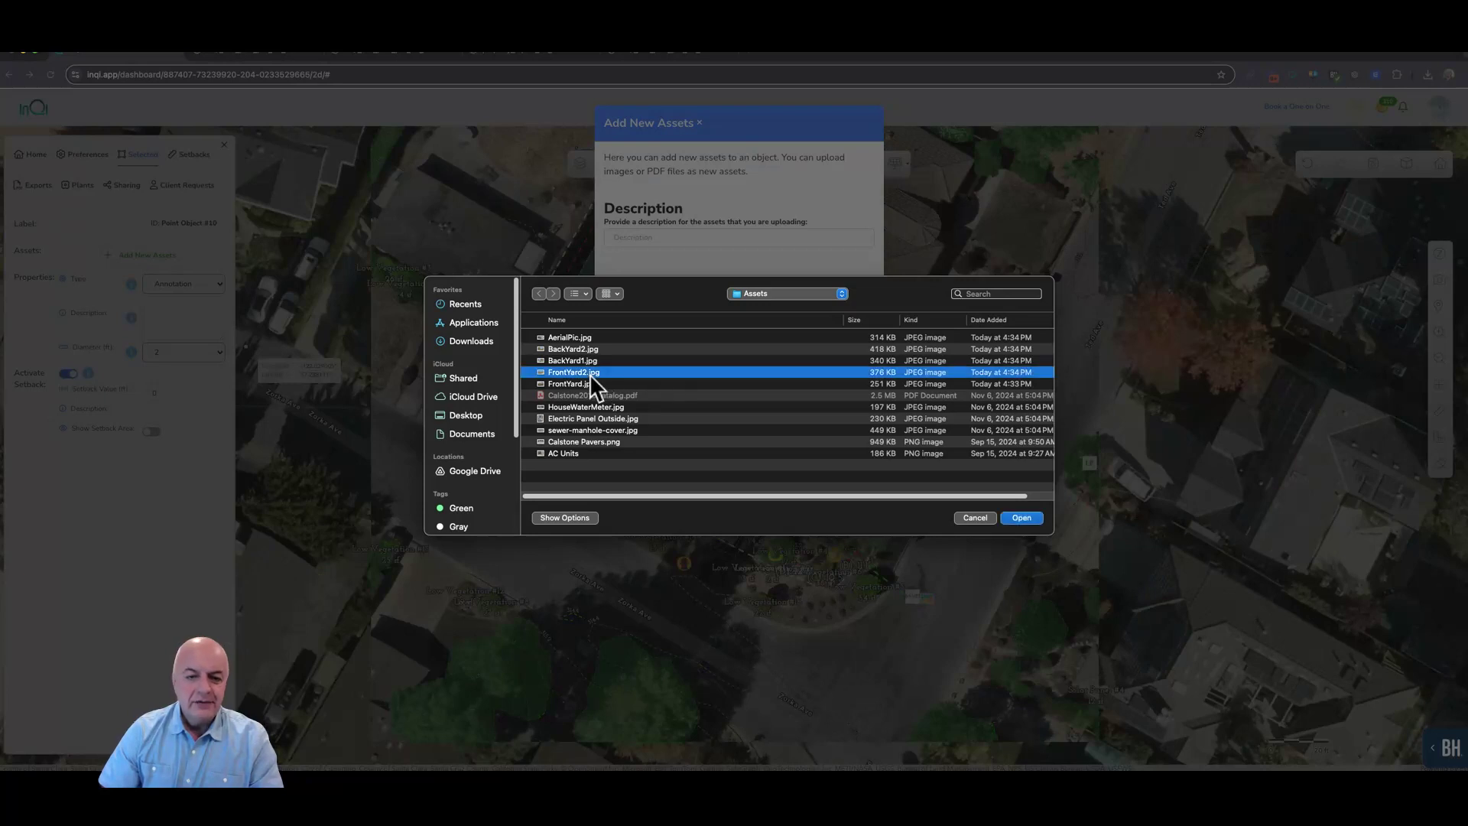
pyautogui.click(1020, 520)
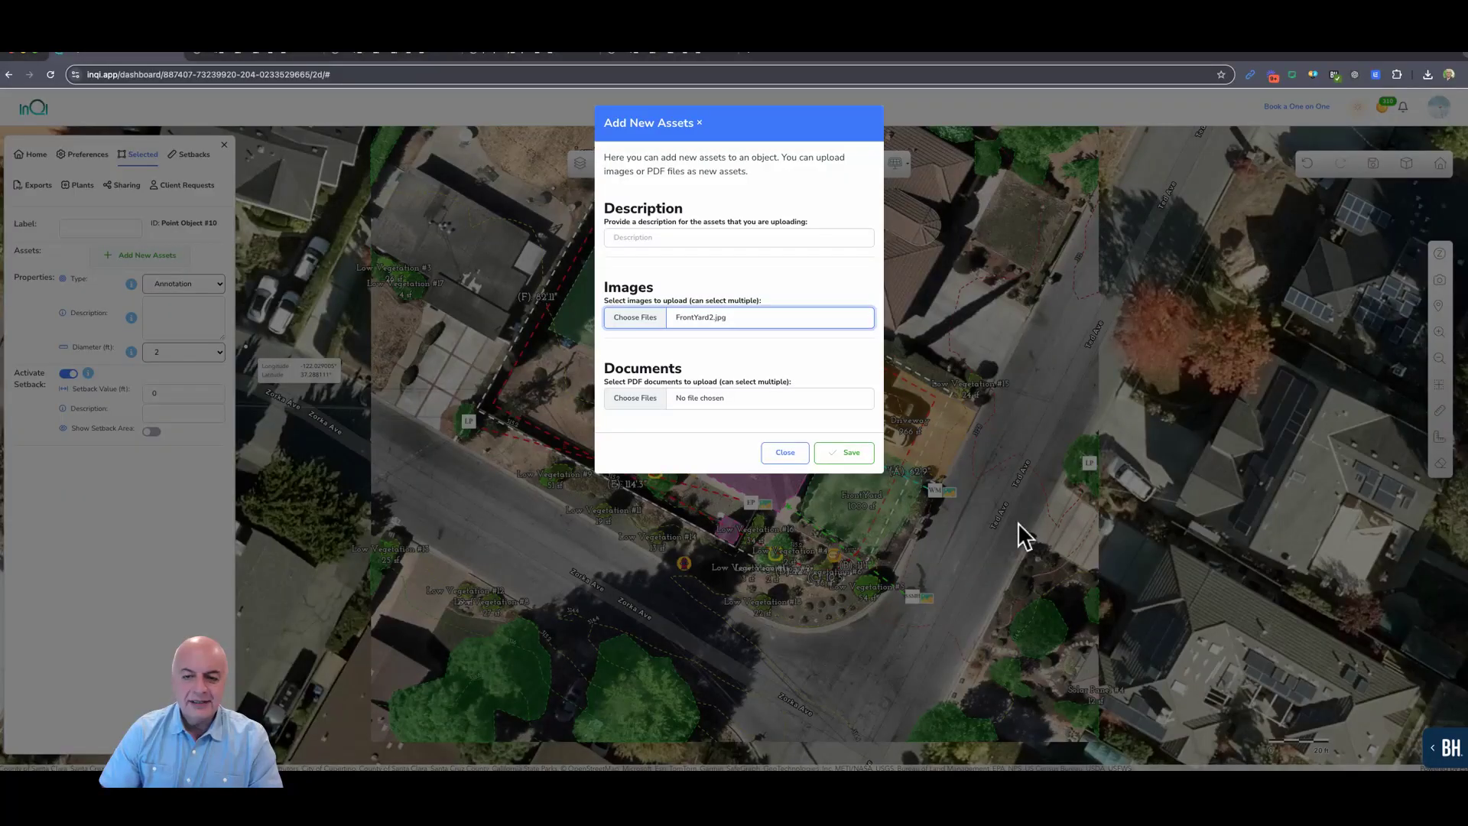
pyautogui.click(838, 454)
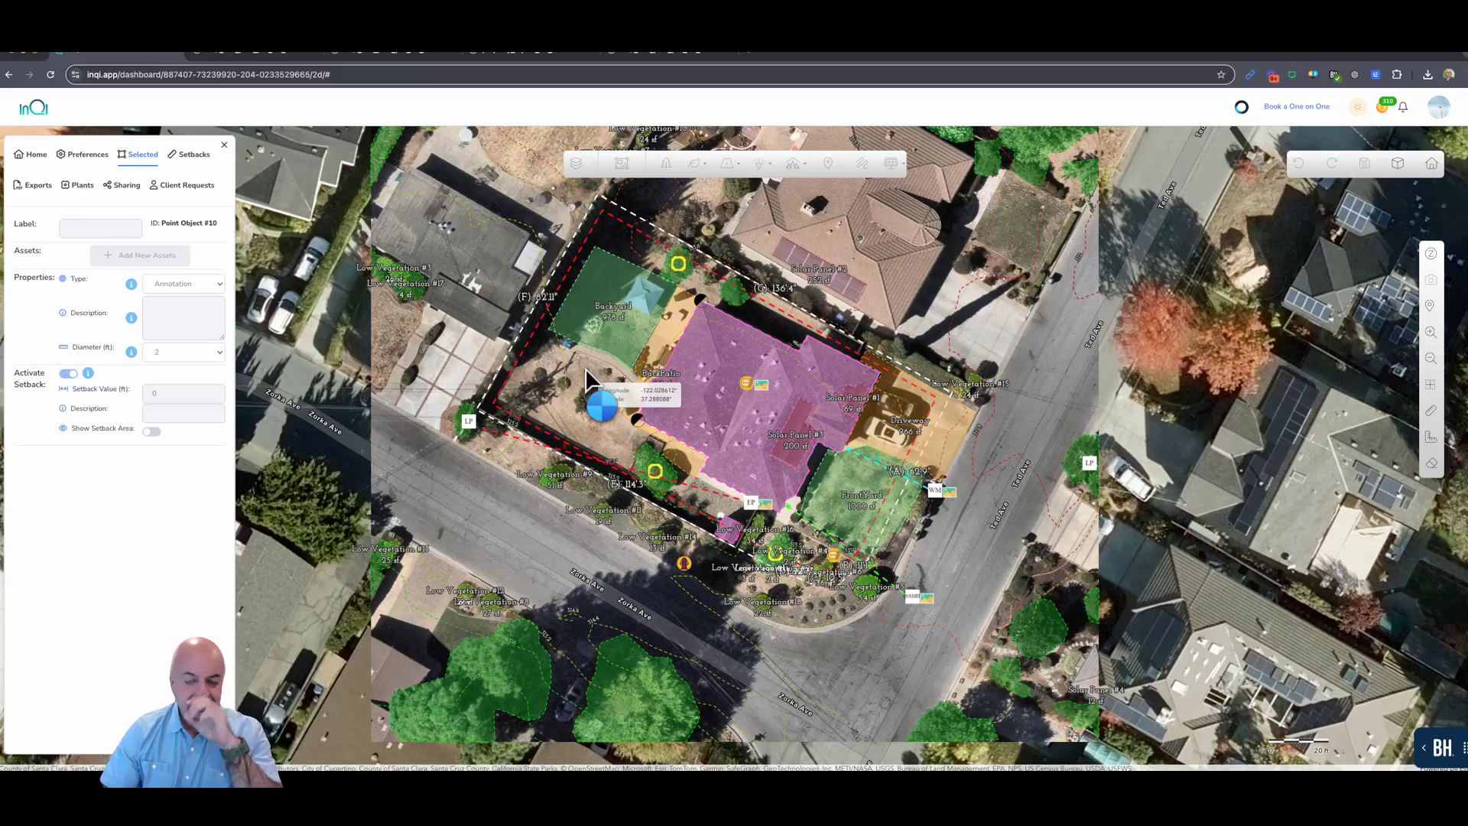
# - Place an annotation point in the bare area beside the backyard lawn and attach the image BackYard2.jpg to it
pyautogui.moveTo(585, 368)
pyautogui.mouseDown()
pyautogui.moveTo(634, 417)
pyautogui.moveTo(260, 291)
pyautogui.mouseUp()
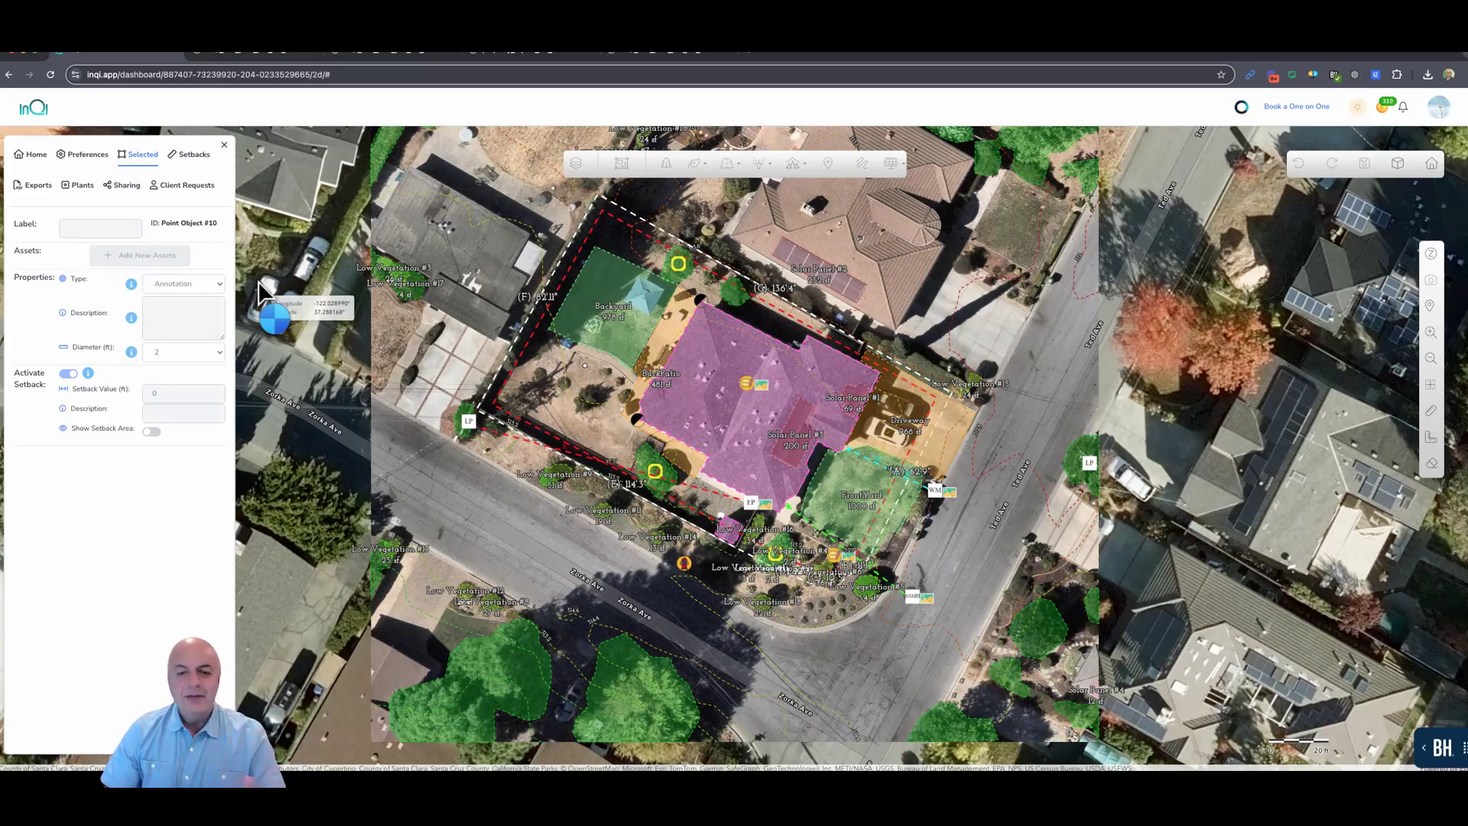
pyautogui.moveTo(260, 290); pyautogui.dragTo(259, 287)
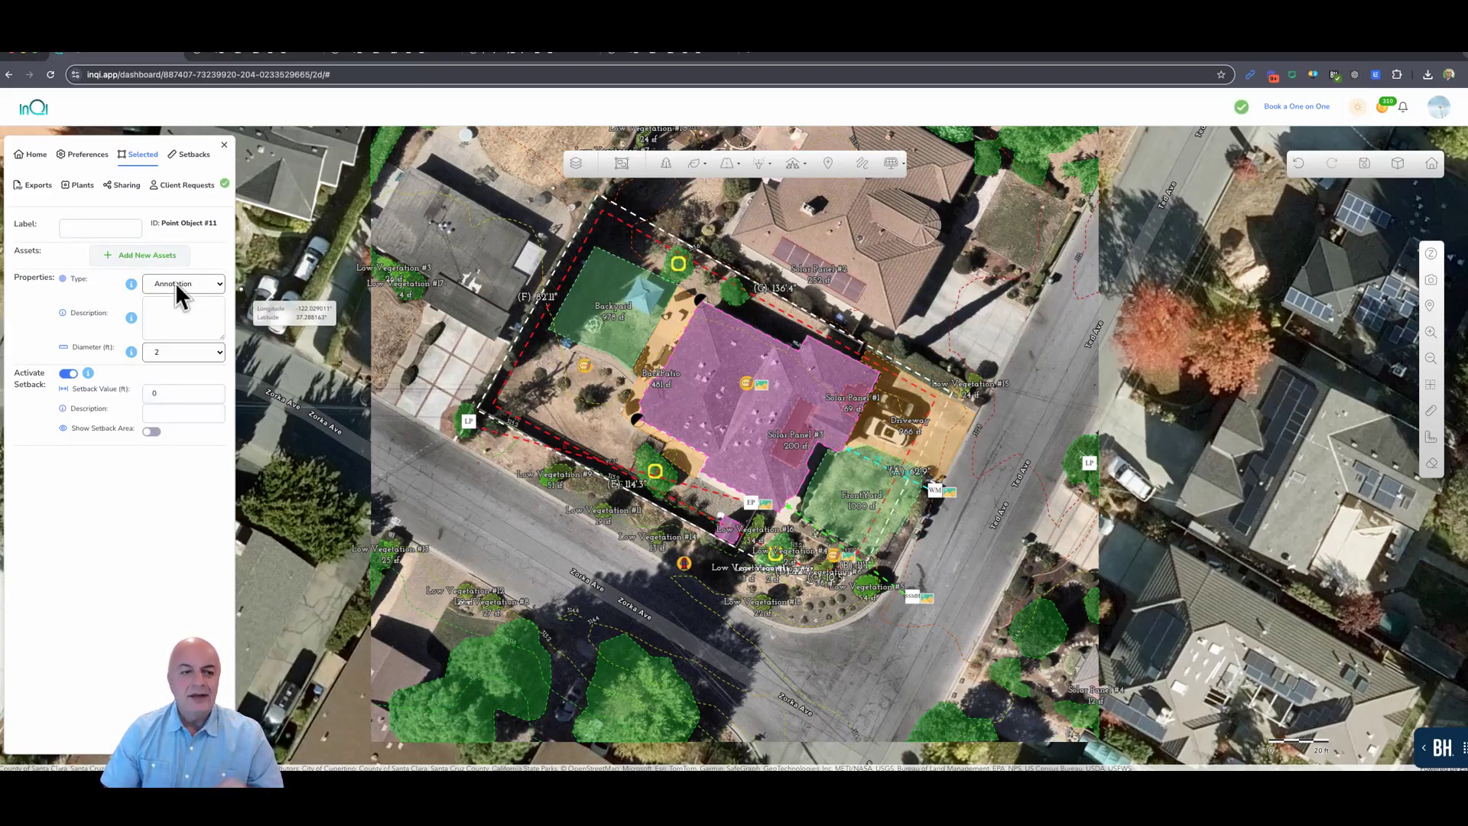
pyautogui.click(159, 258)
pyautogui.click(643, 322)
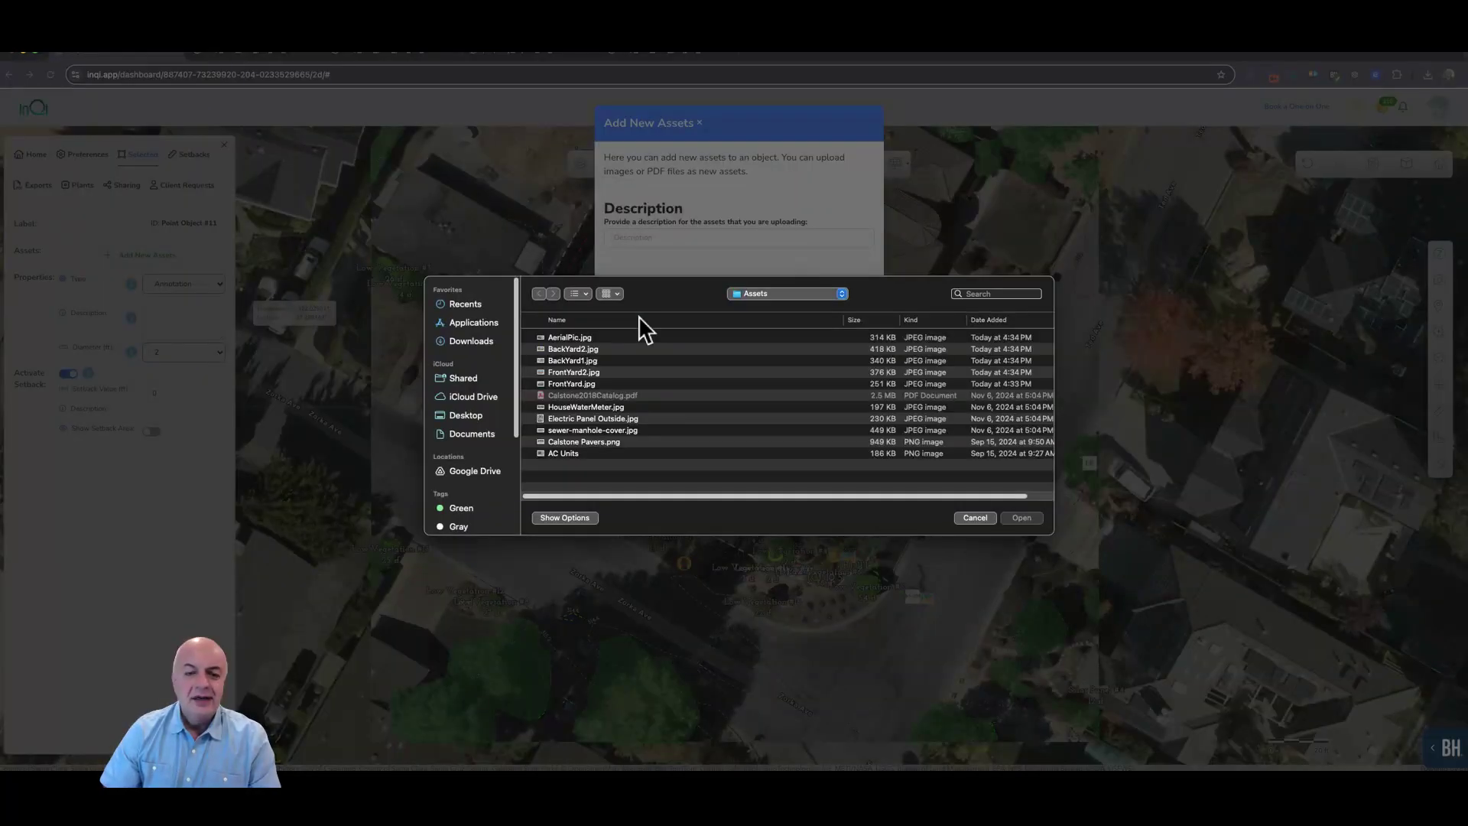
pyautogui.click(577, 350)
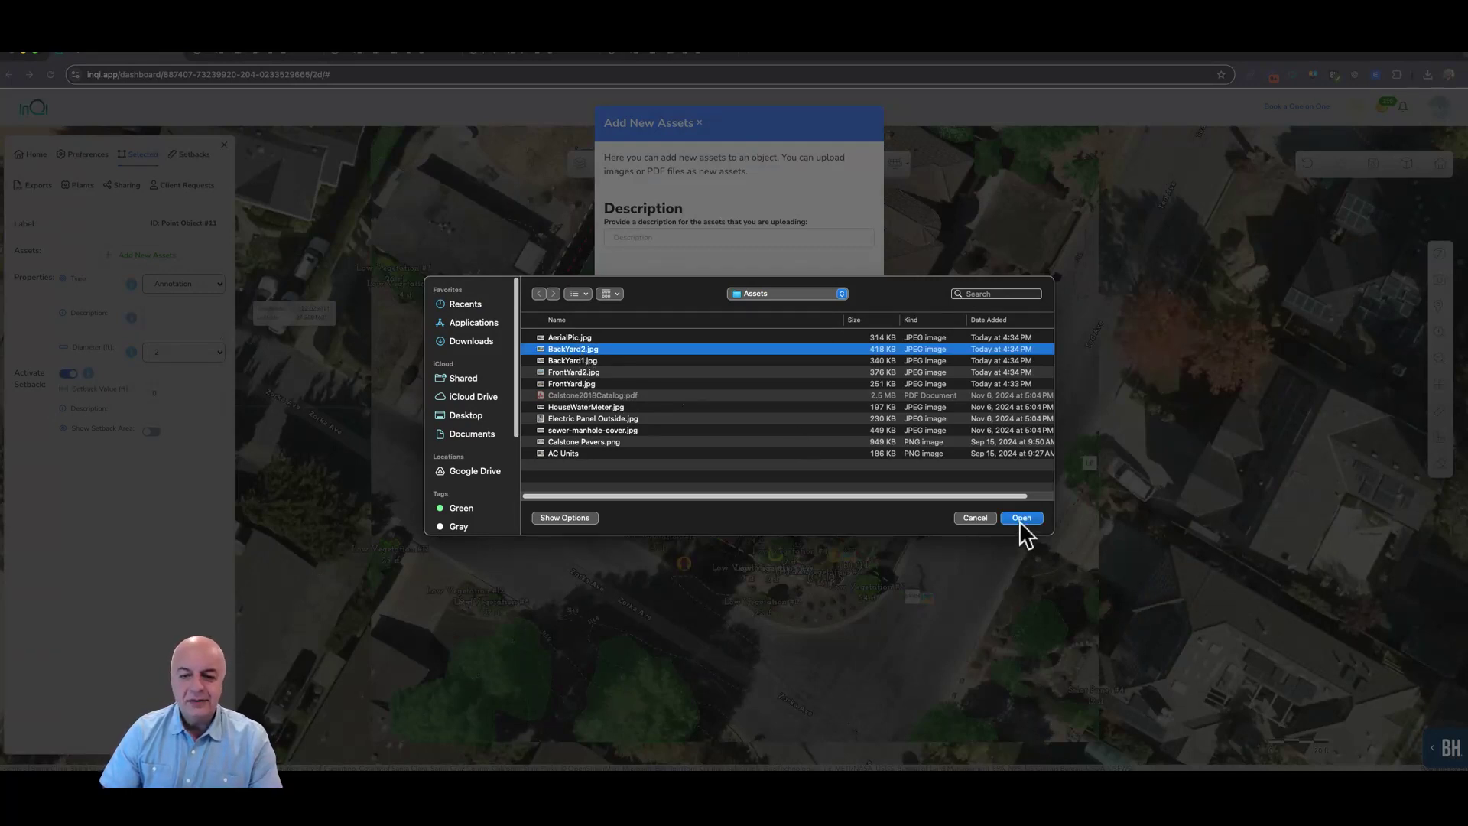
pyautogui.click(1022, 520)
pyautogui.click(840, 457)
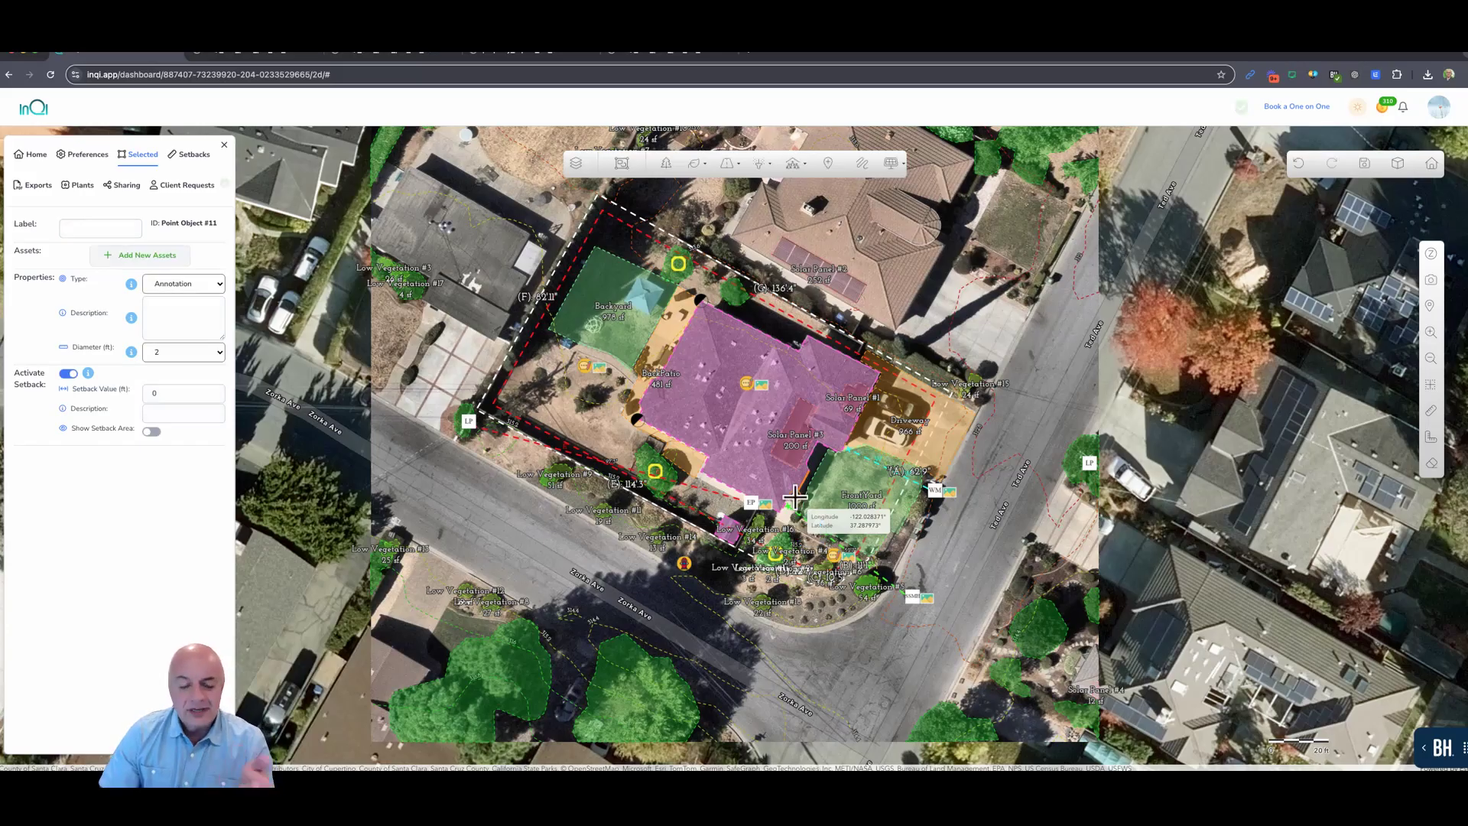
# - Place a point object at the upper edge of the house and set its type to Air Condition Unit
pyautogui.click(791, 362)
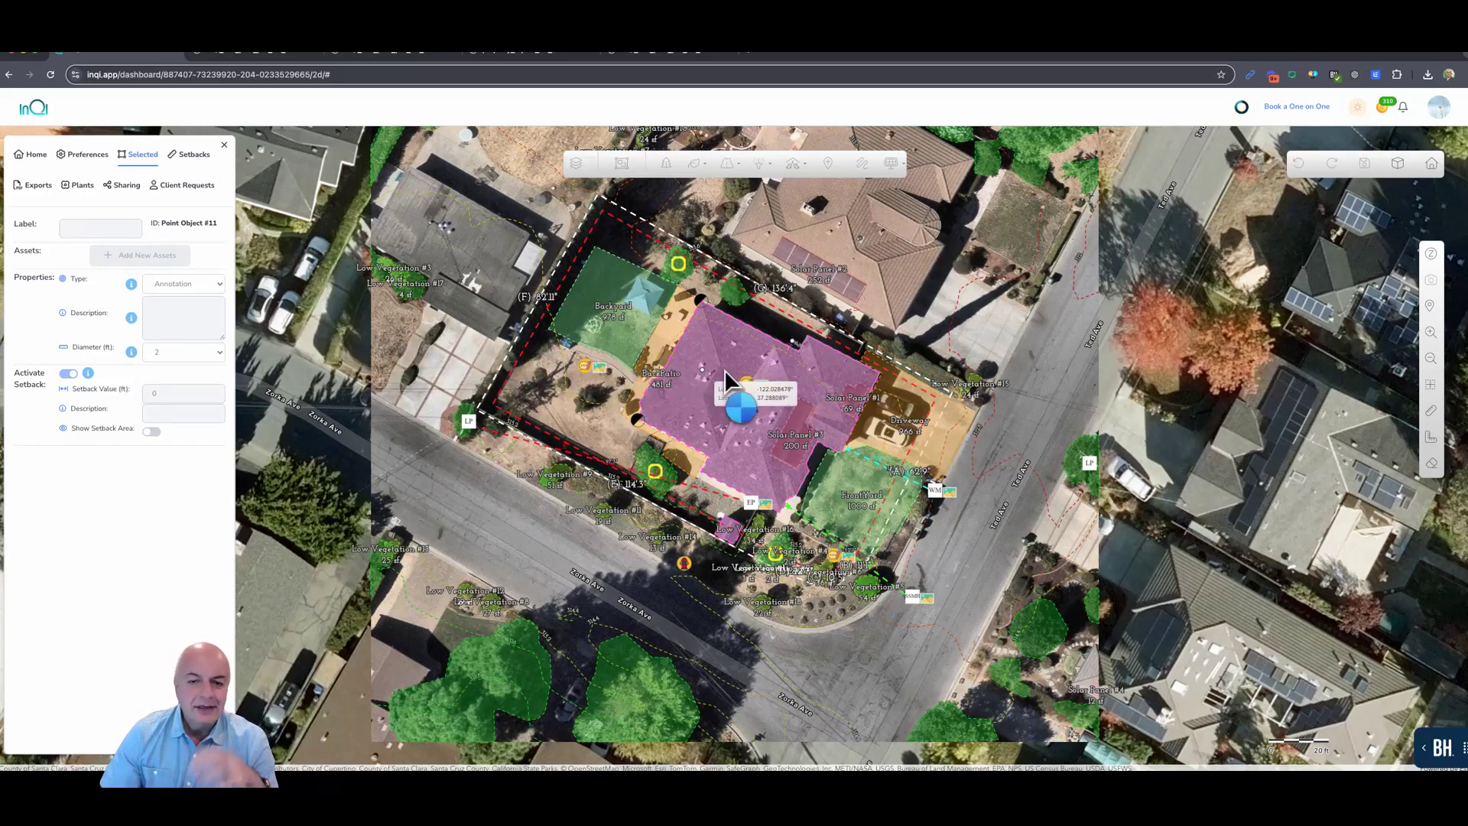
pyautogui.click(792, 341)
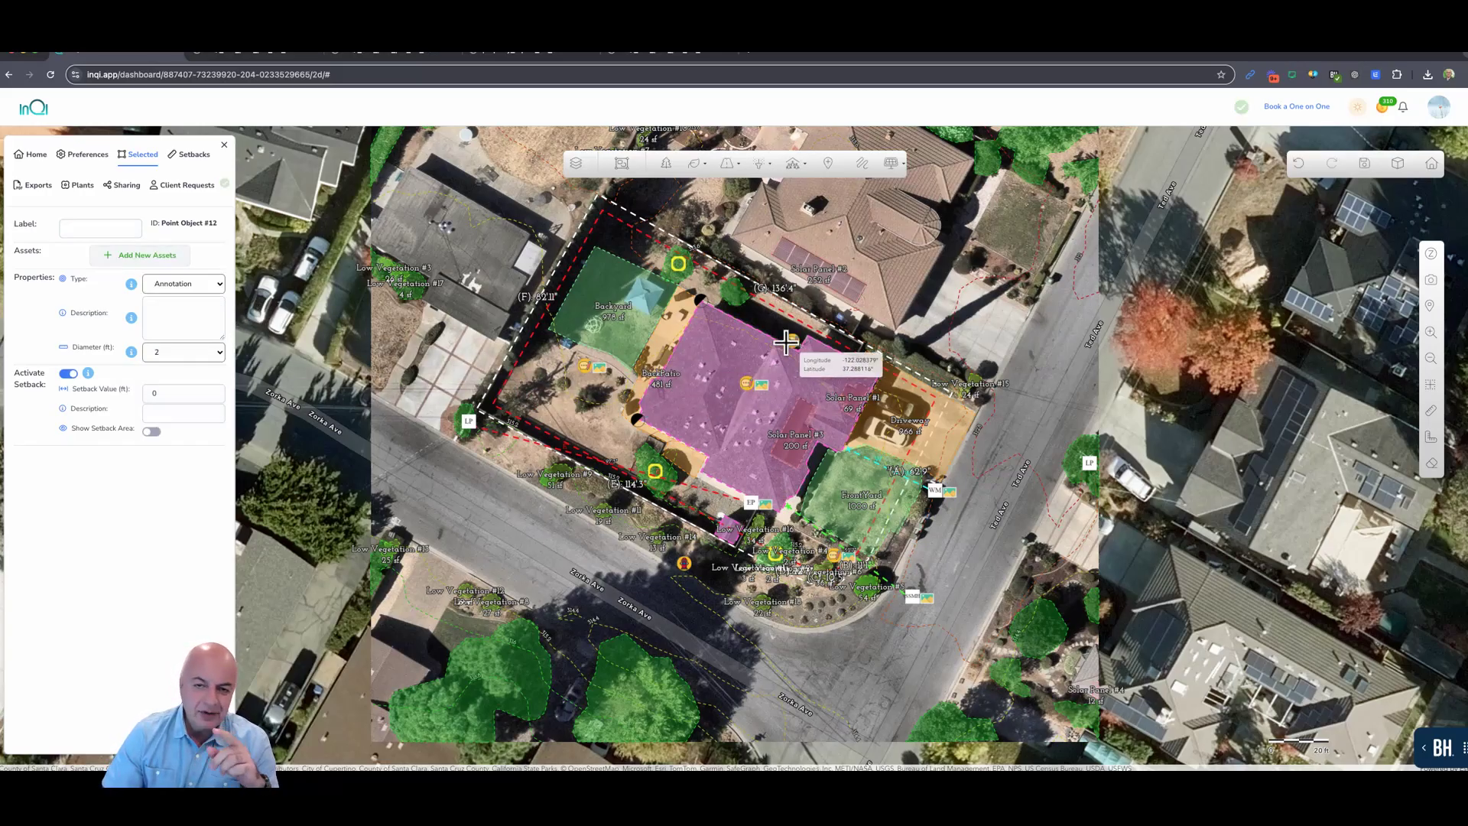
pyautogui.click(197, 286)
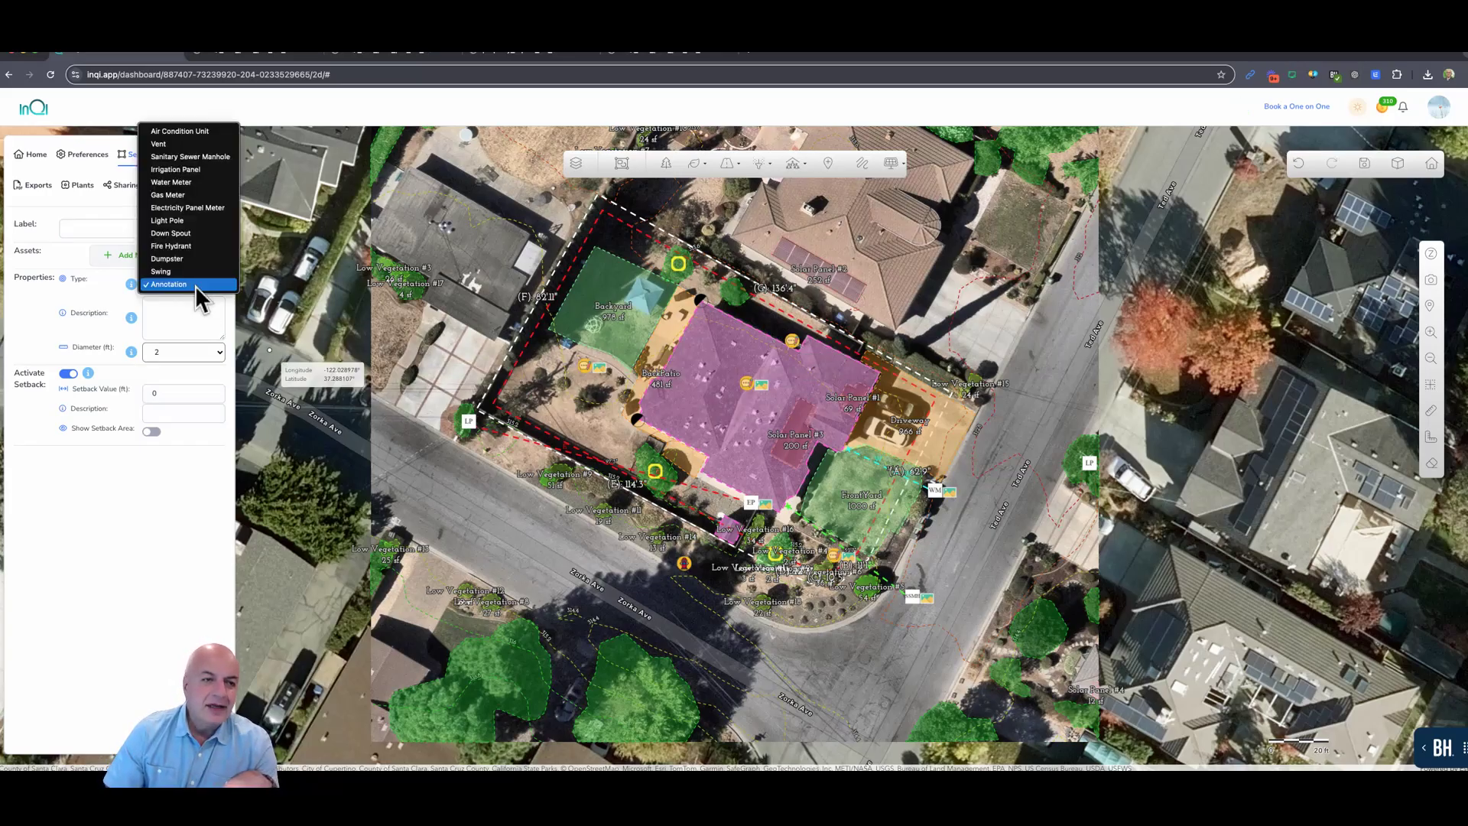
pyautogui.click(189, 132)
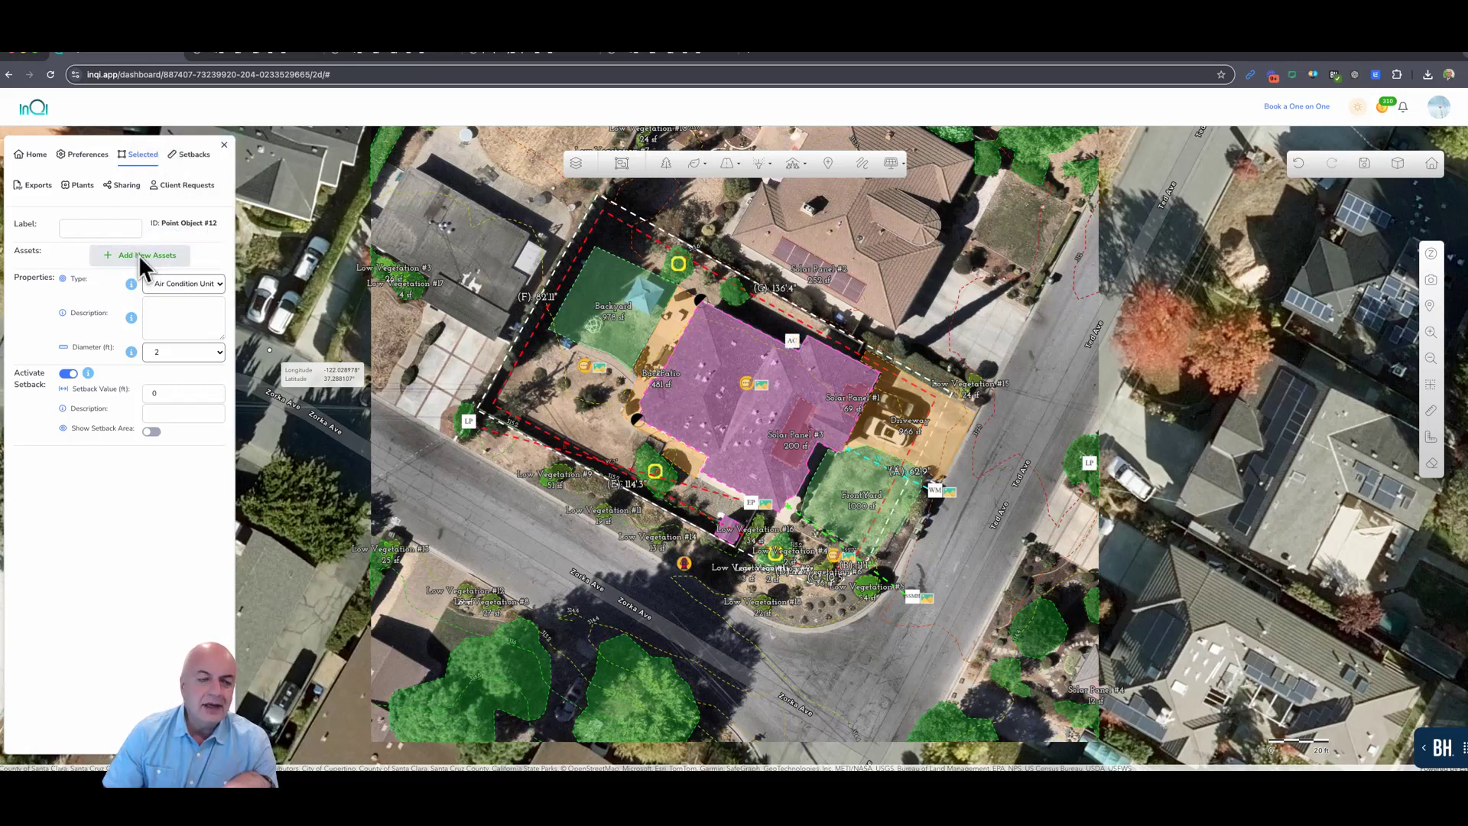
# - Attach the AC Units image as a new asset to the air condition unit point and save the project
pyautogui.click(141, 260)
pyautogui.click(628, 318)
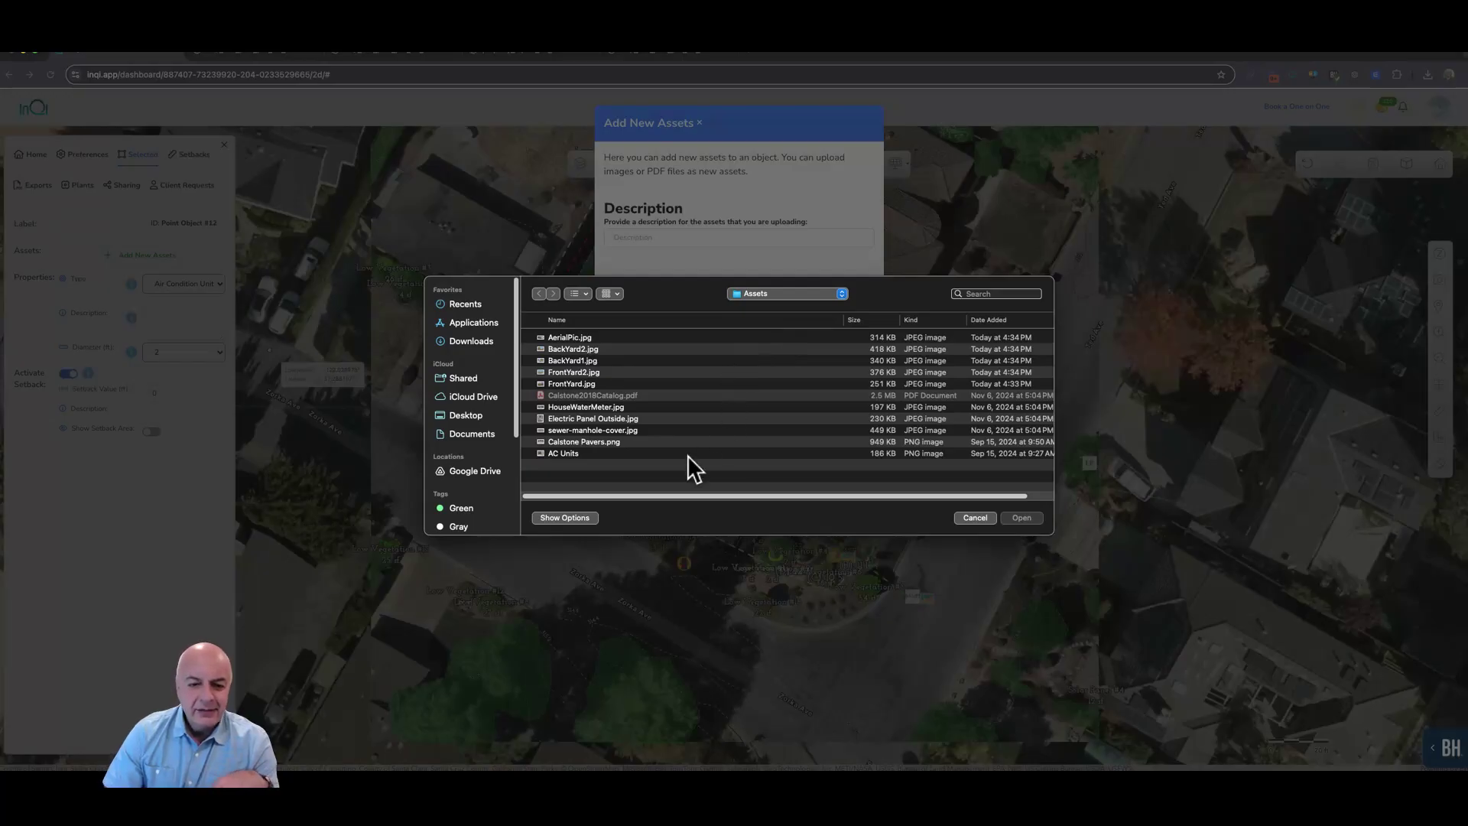
pyautogui.click(566, 456)
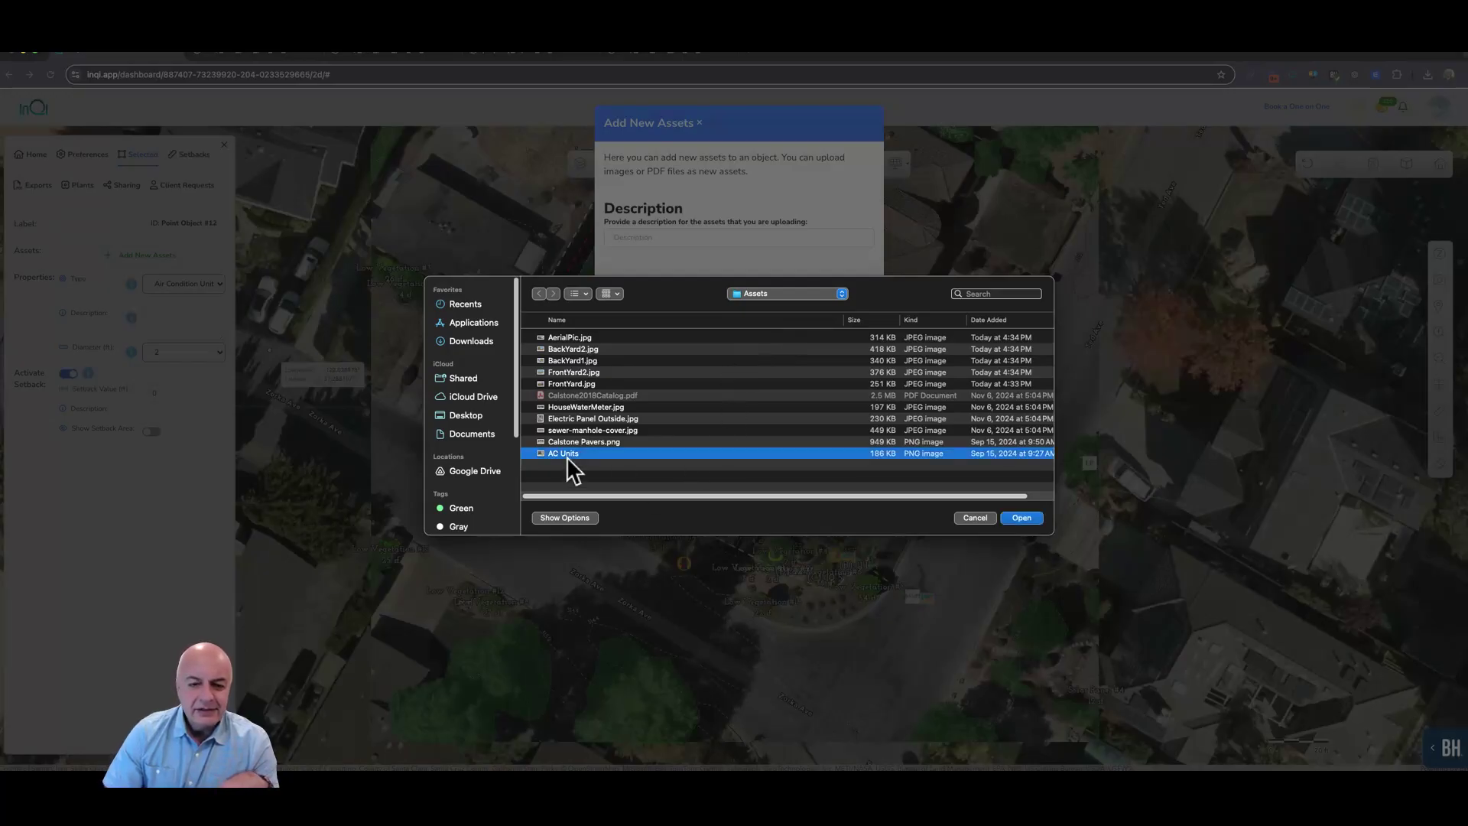
pyautogui.click(1021, 518)
pyautogui.click(846, 453)
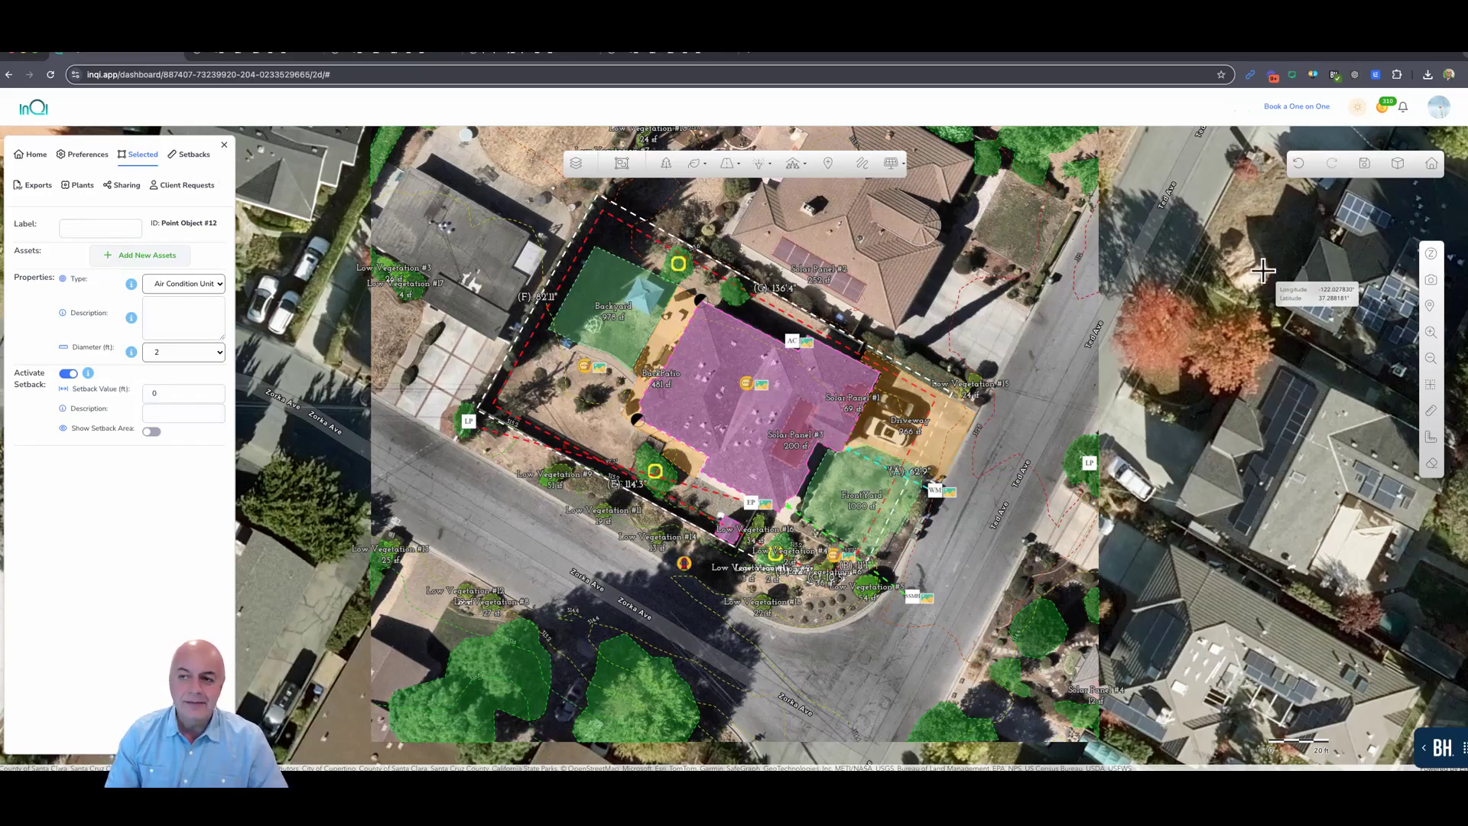
pyautogui.click(1366, 170)
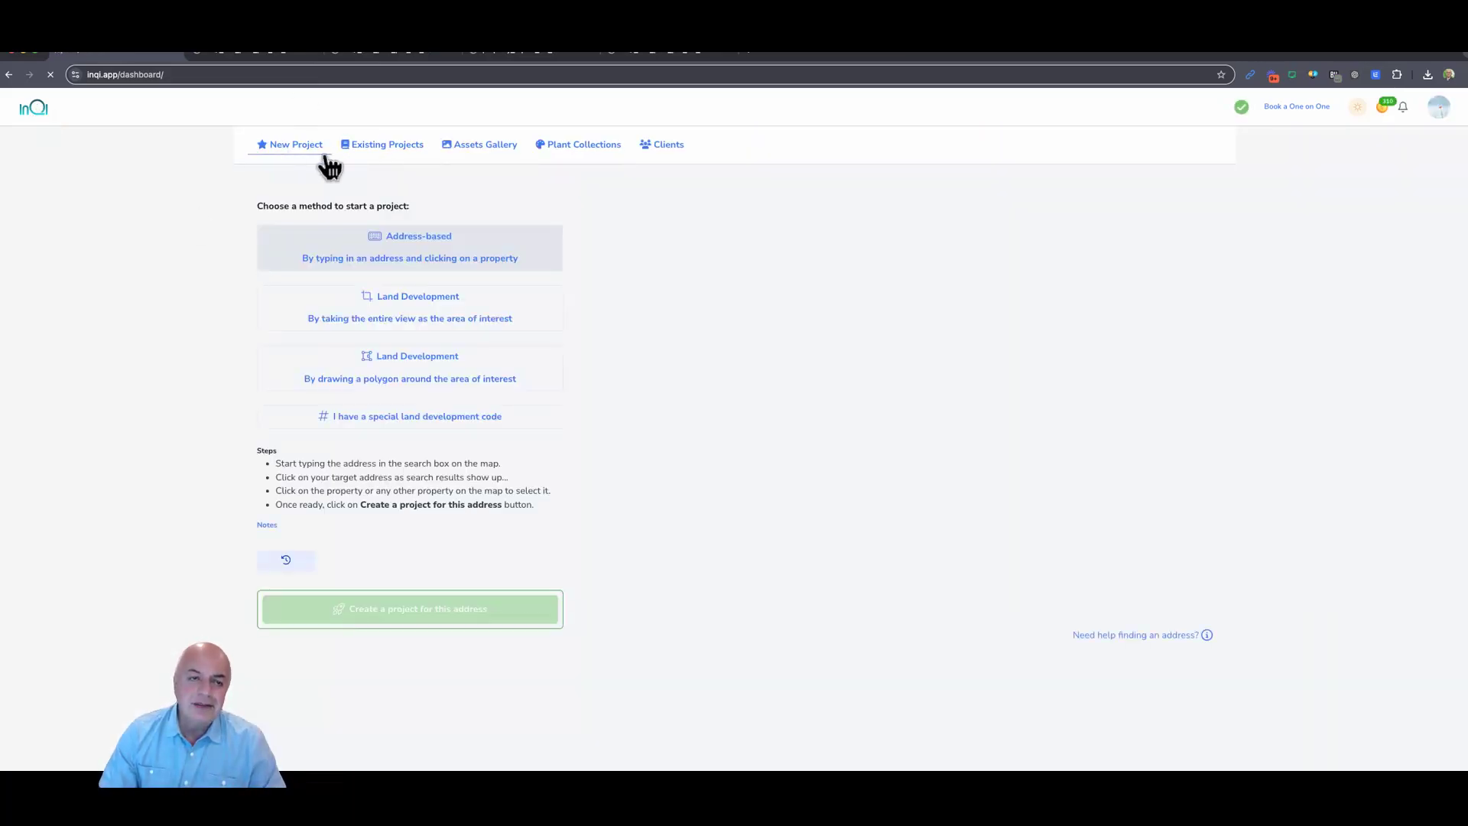
# - Review the uploaded images in the Assets Gallery and the asset thumbnails in the Existing Projects list
pyautogui.click(483, 145)
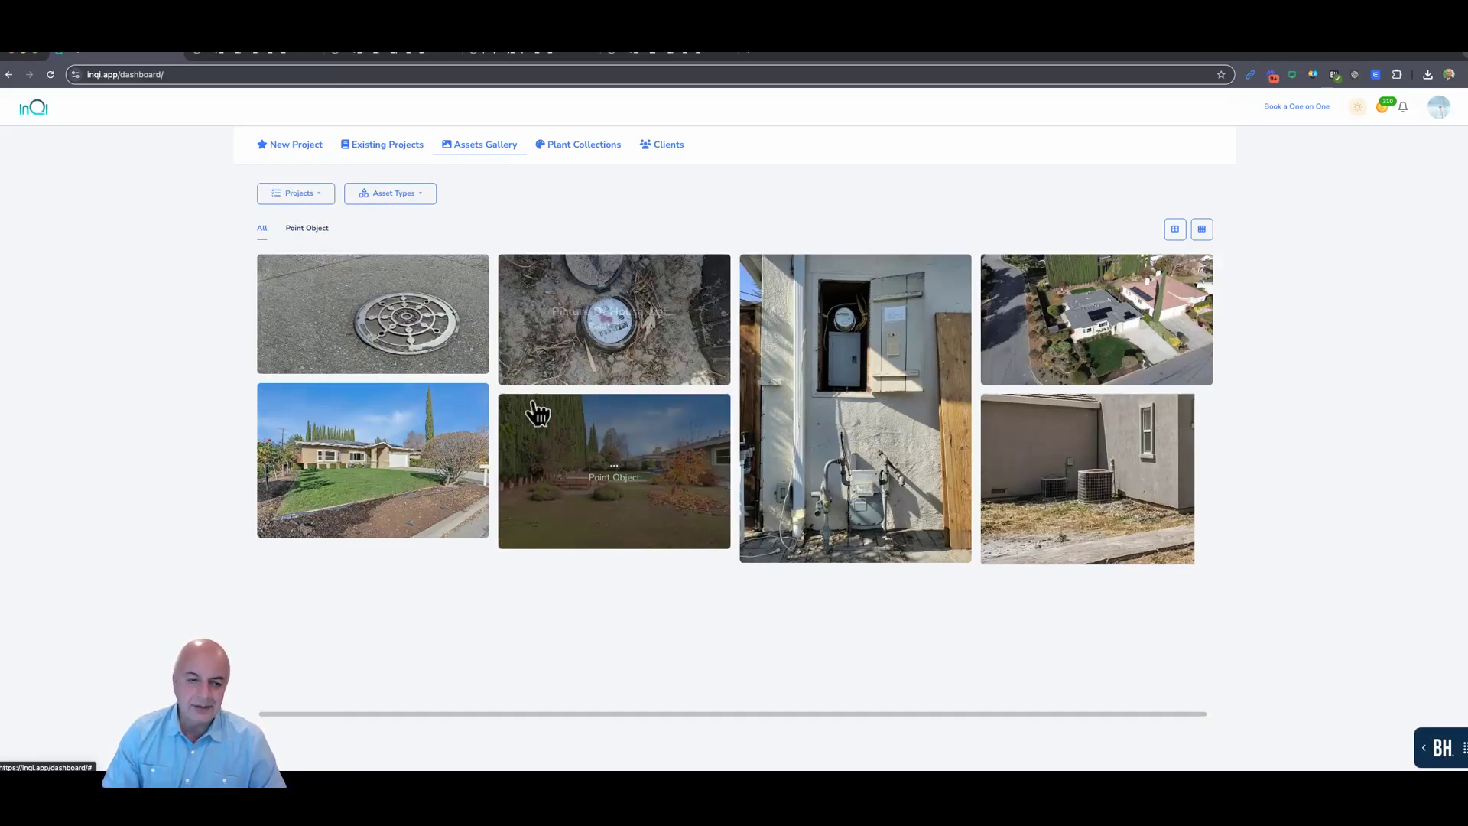
pyautogui.click(364, 157)
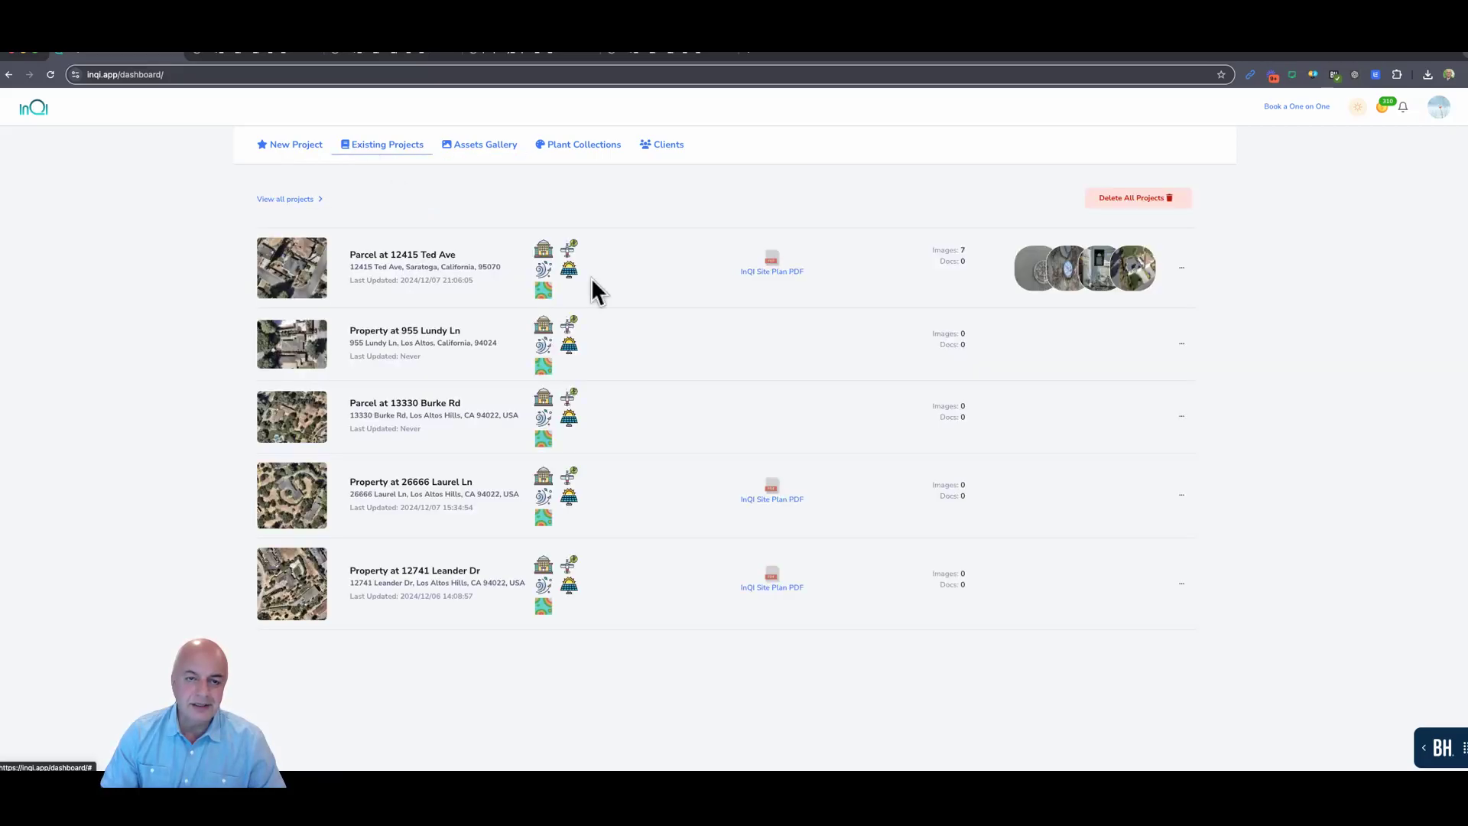